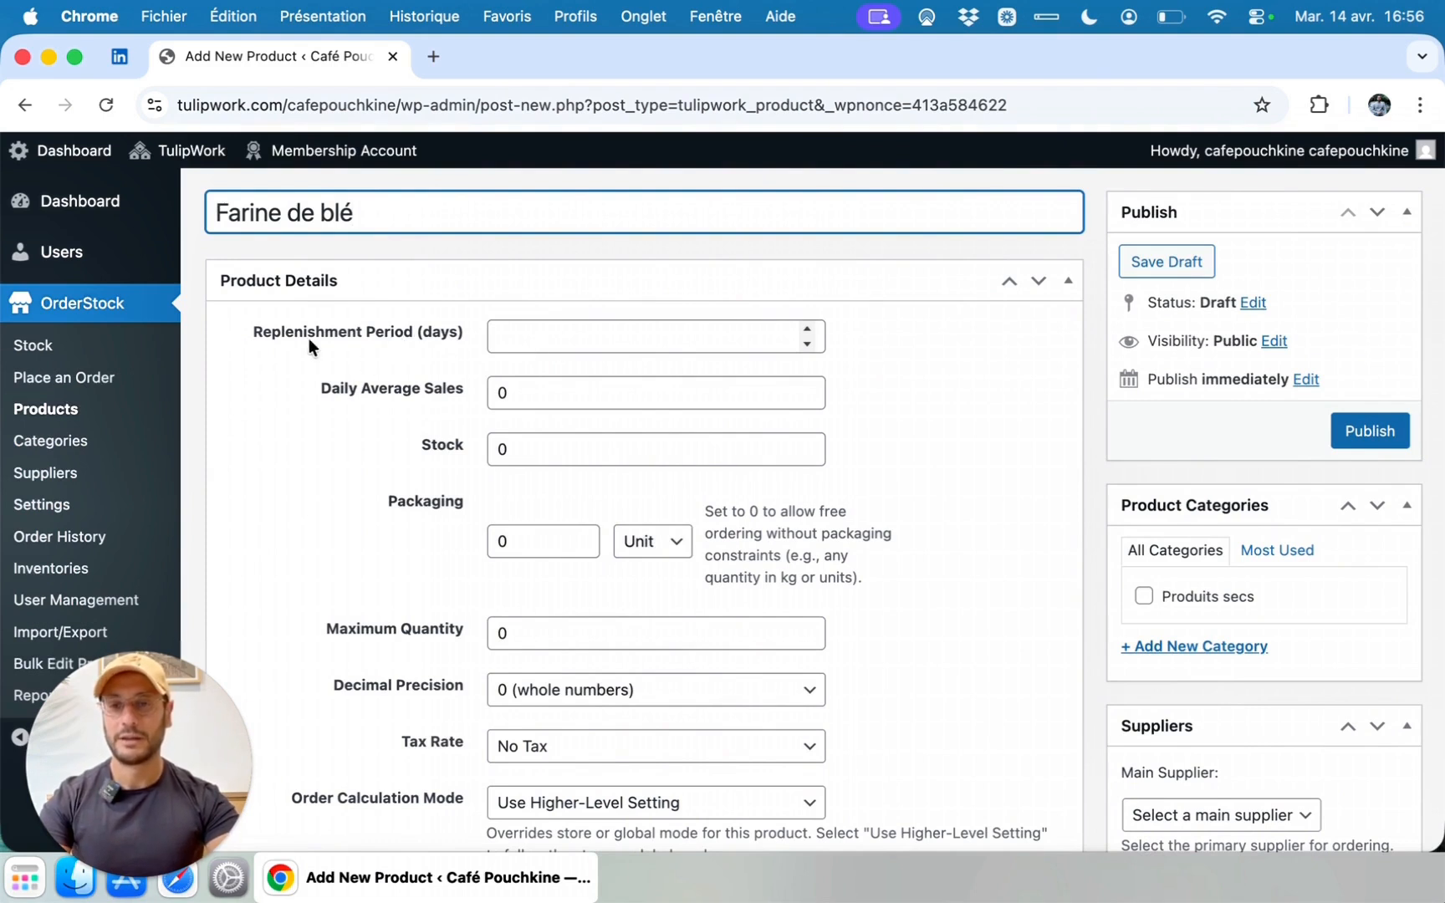
- Set the replenishment period of the new product Farine de blé to 30 days
click(575, 339)
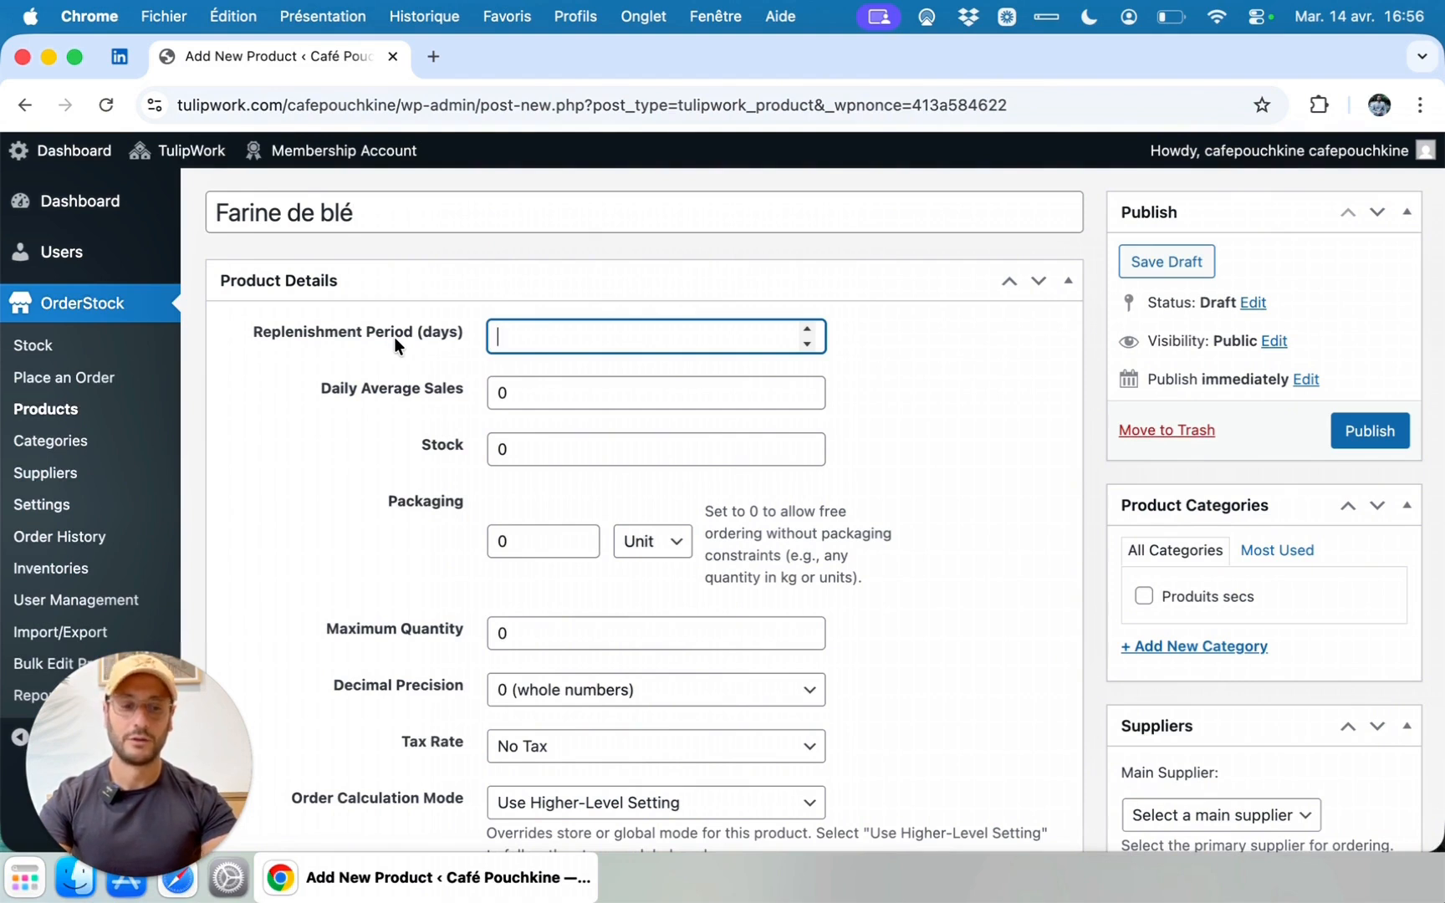
double_click(447, 333)
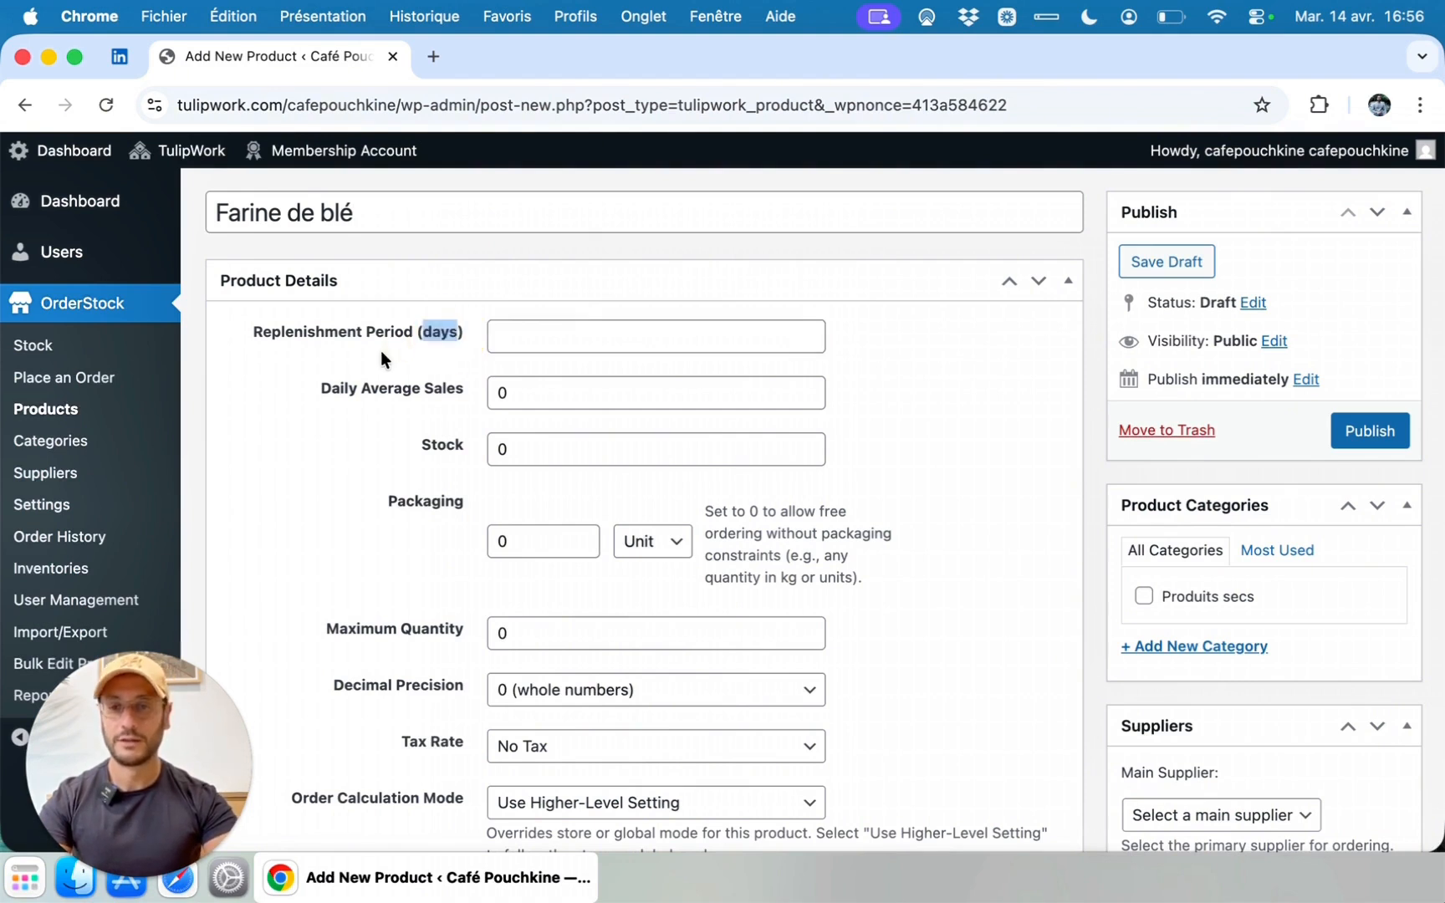
click(545, 349)
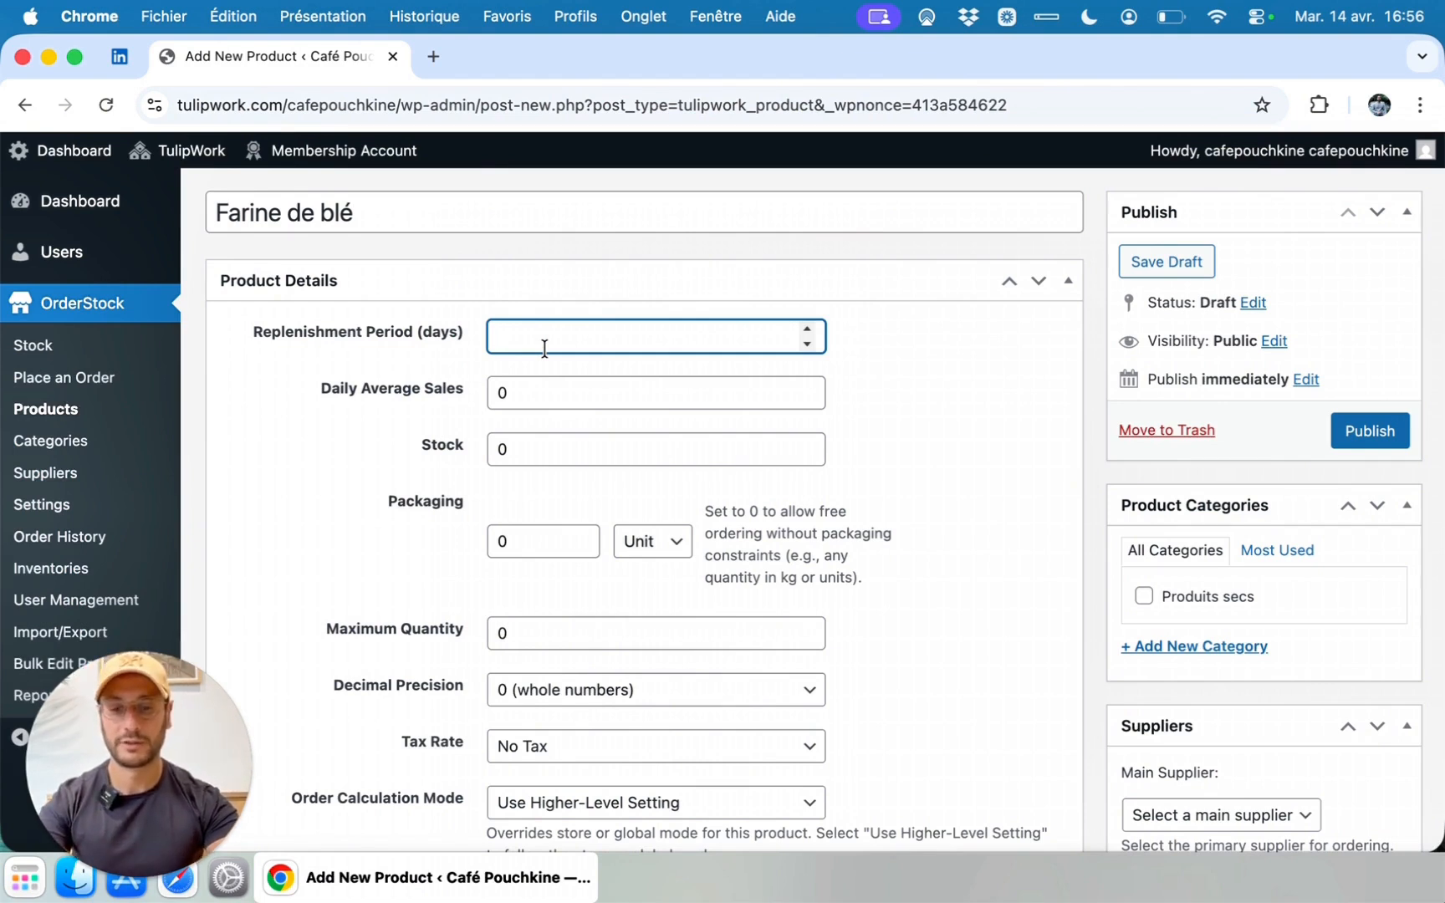
text(30)
click(446, 396)
- Set the product's daily average sales to 1 and its stock to 1
scroll(568, 400, down, 1)
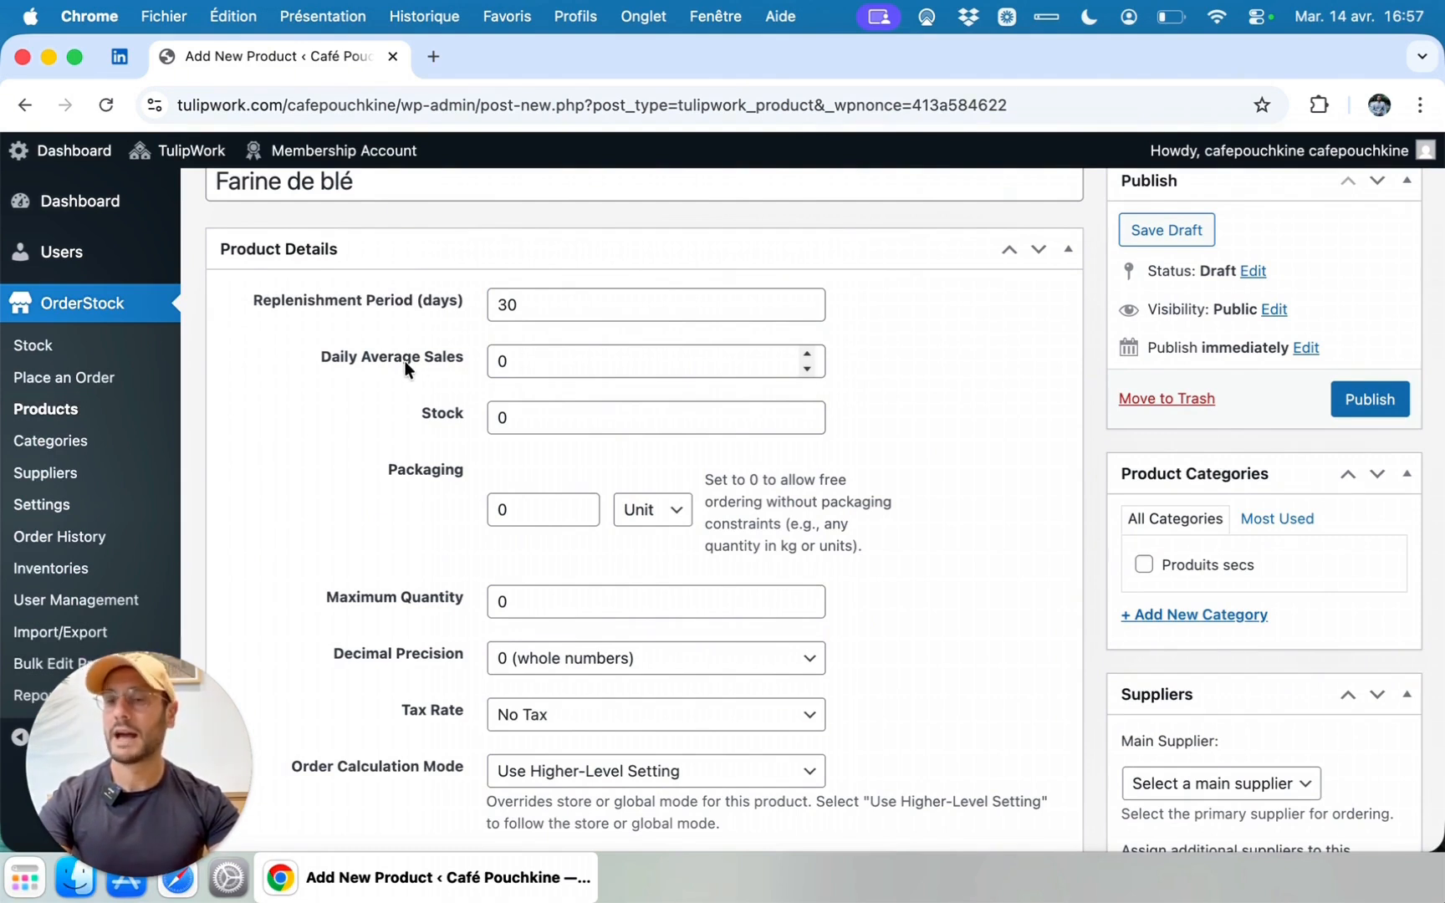
double_click(516, 361)
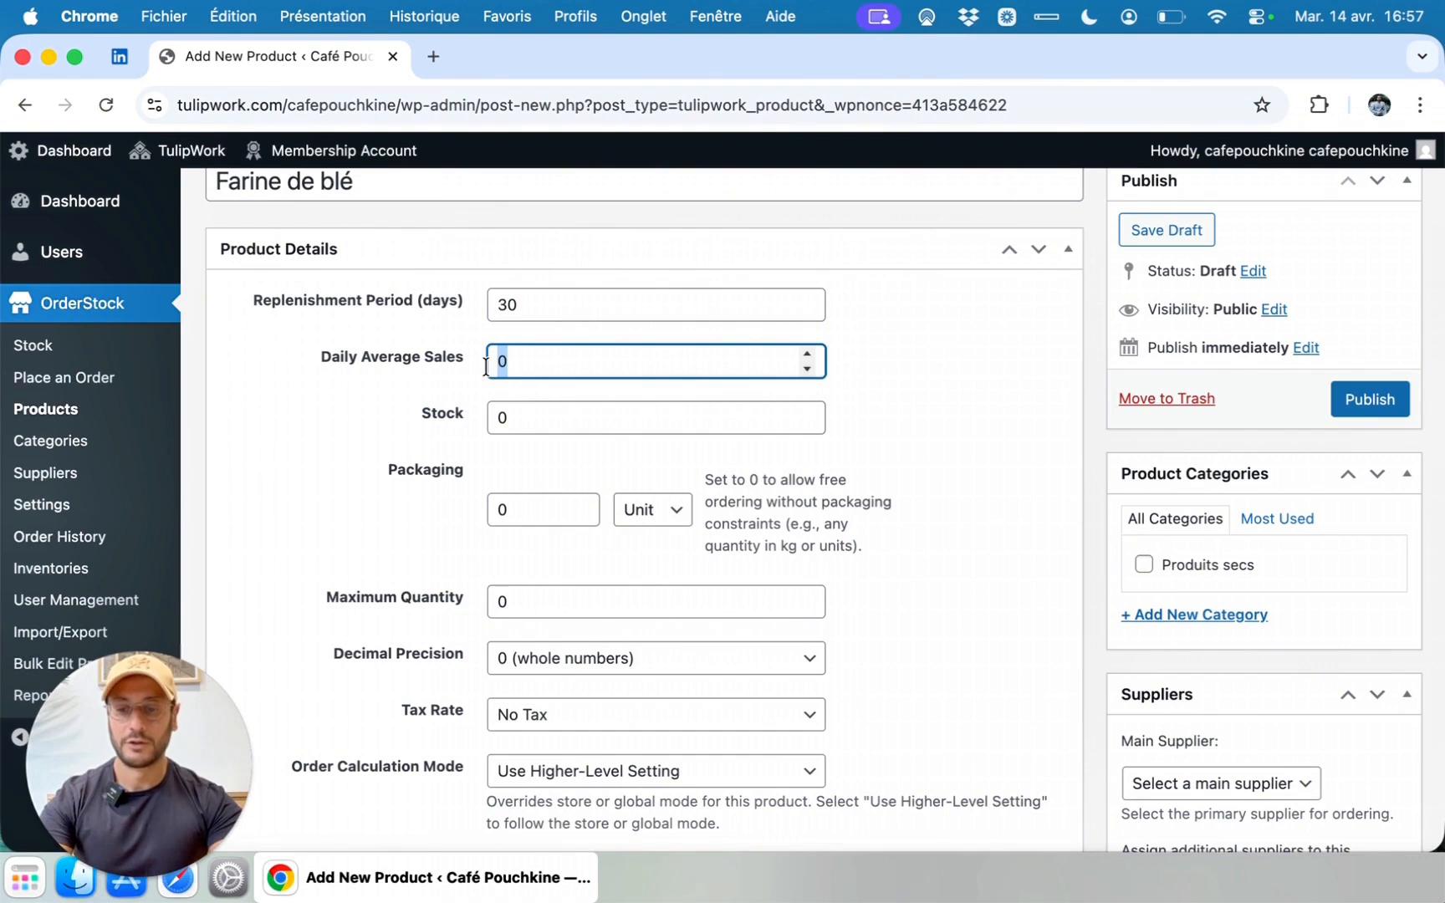
text(1)
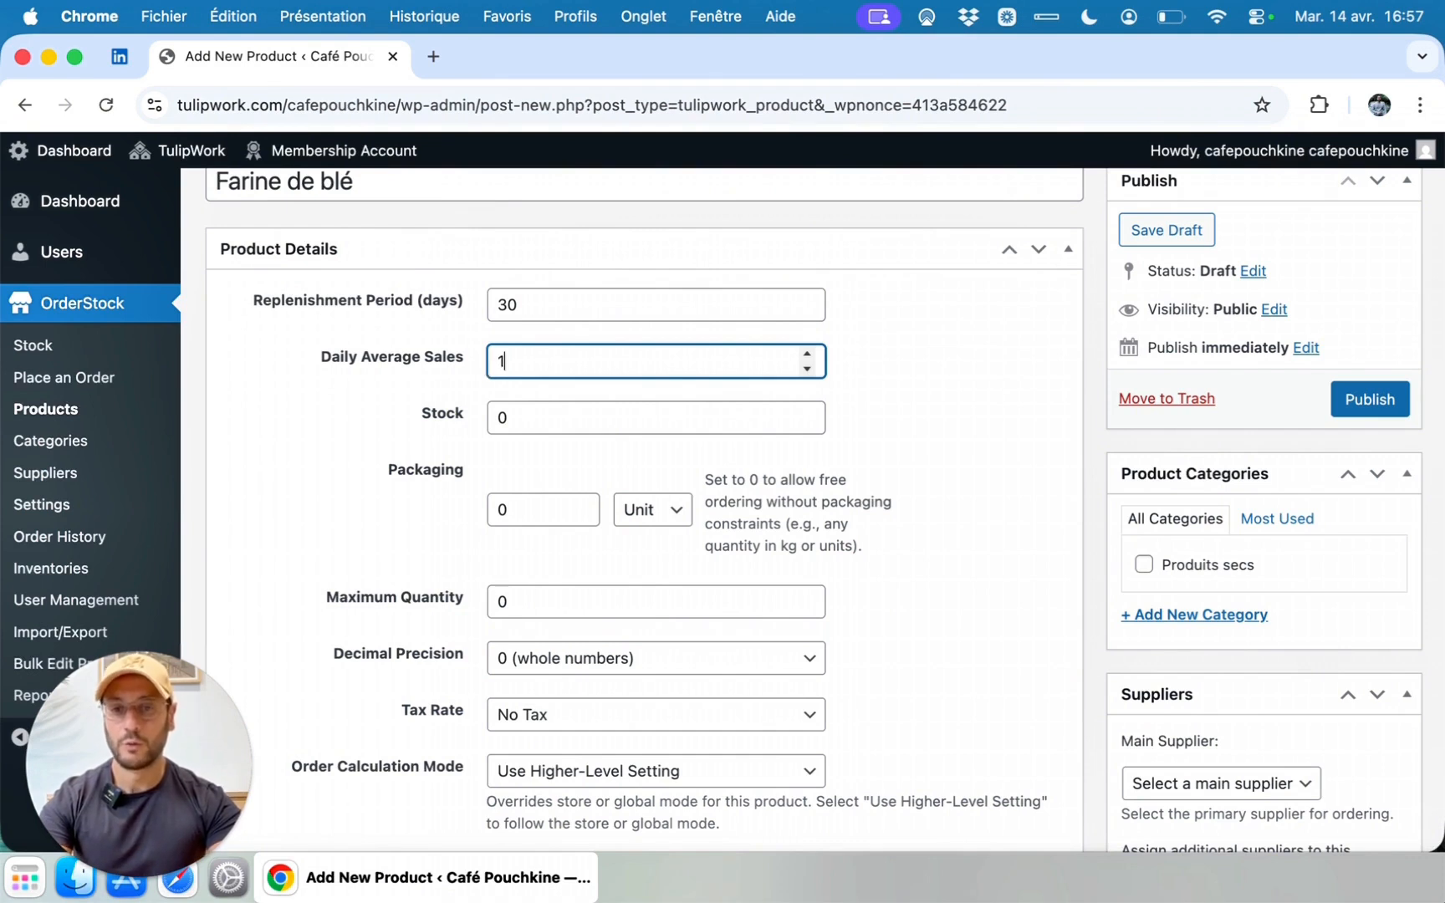
scroll(494, 335, up, 1)
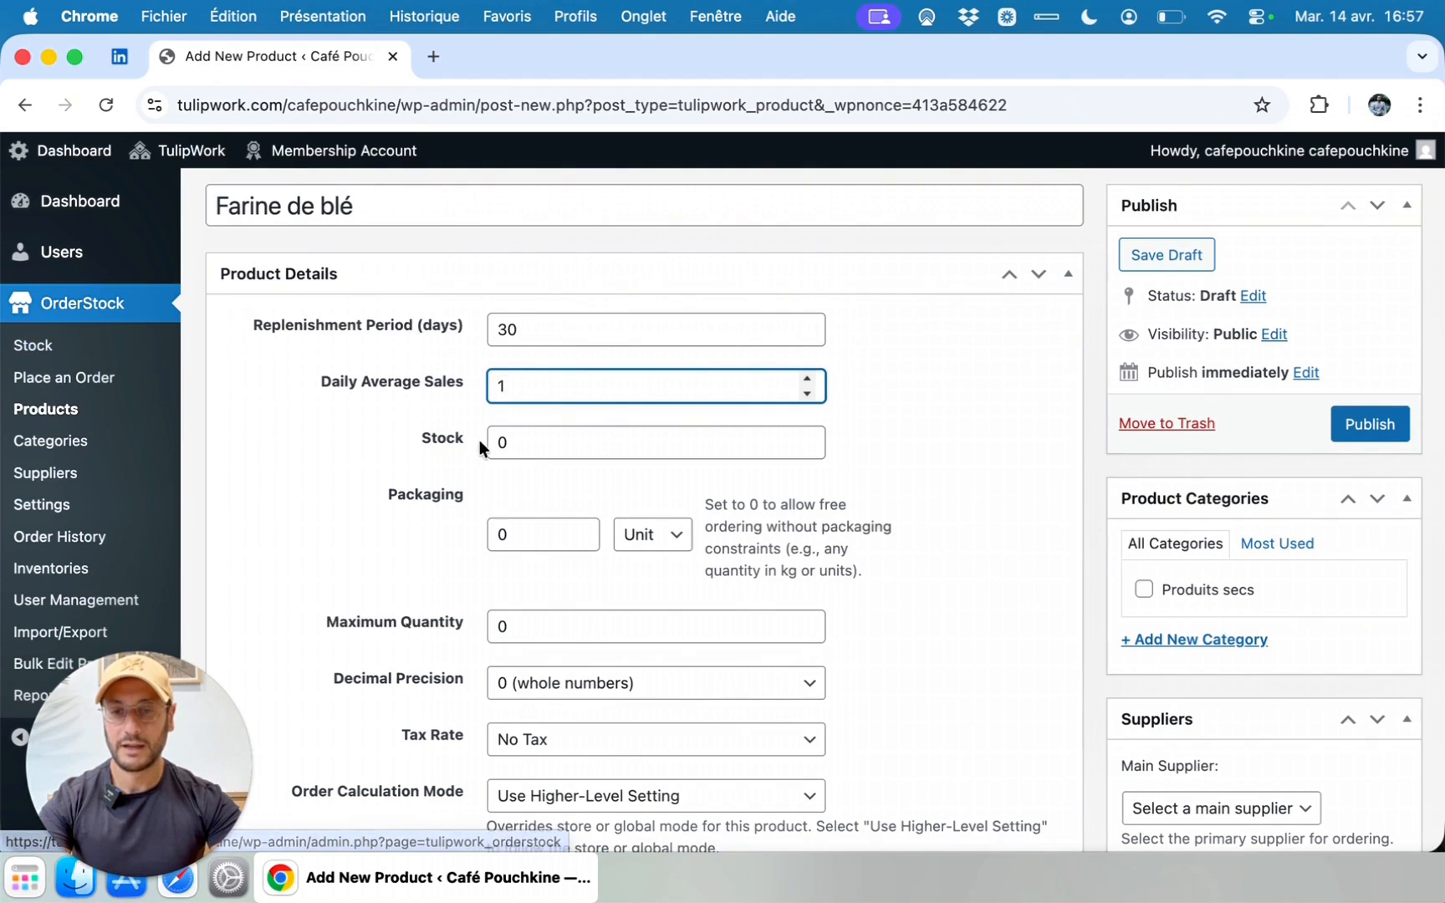
scroll(480, 440, down, 1)
double_click(514, 409)
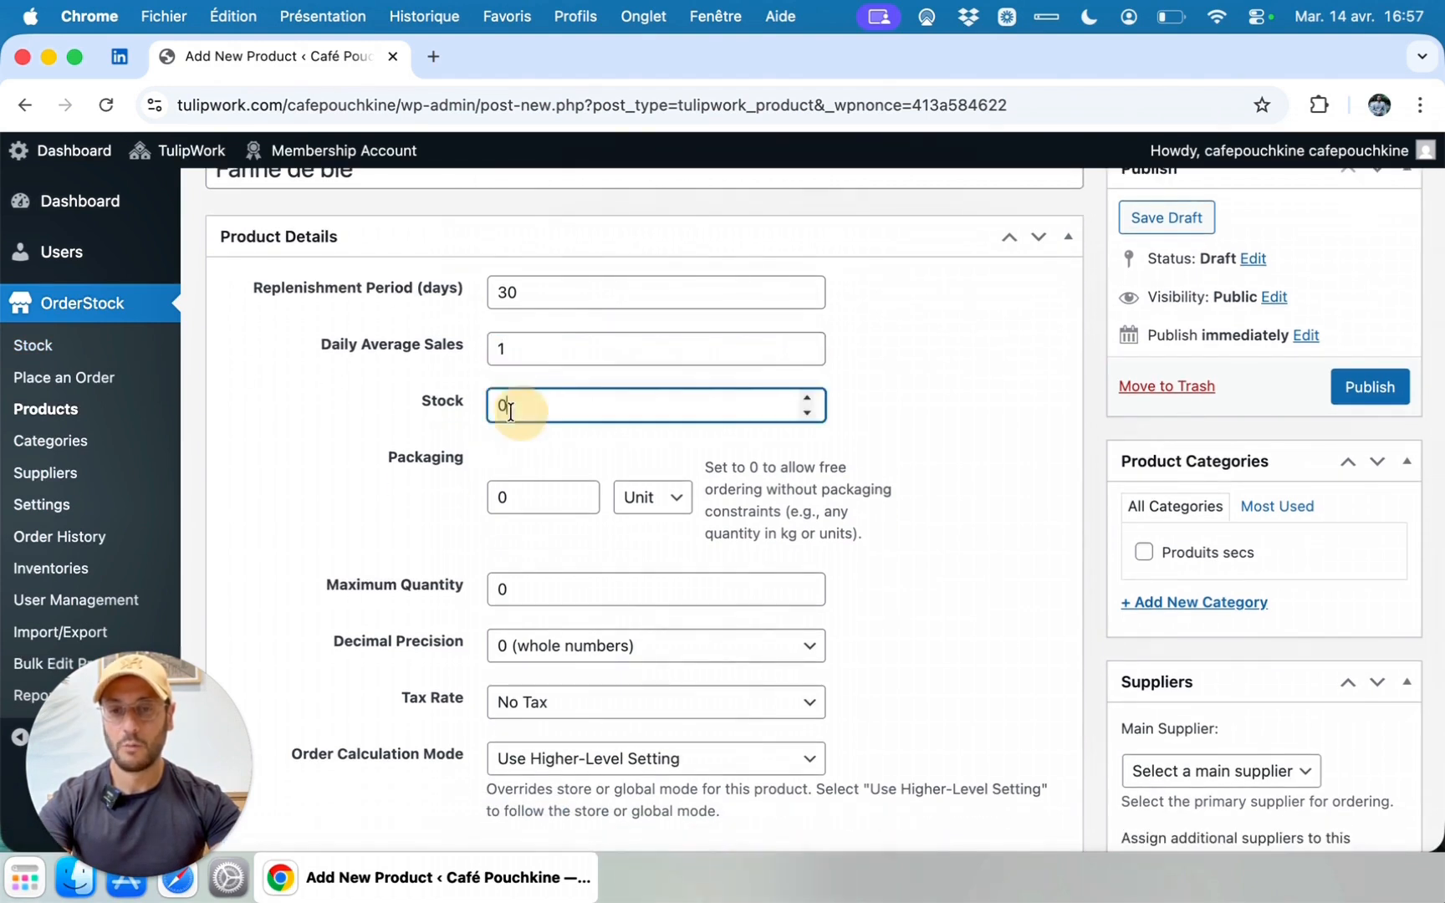
text(1)
click(343, 449)
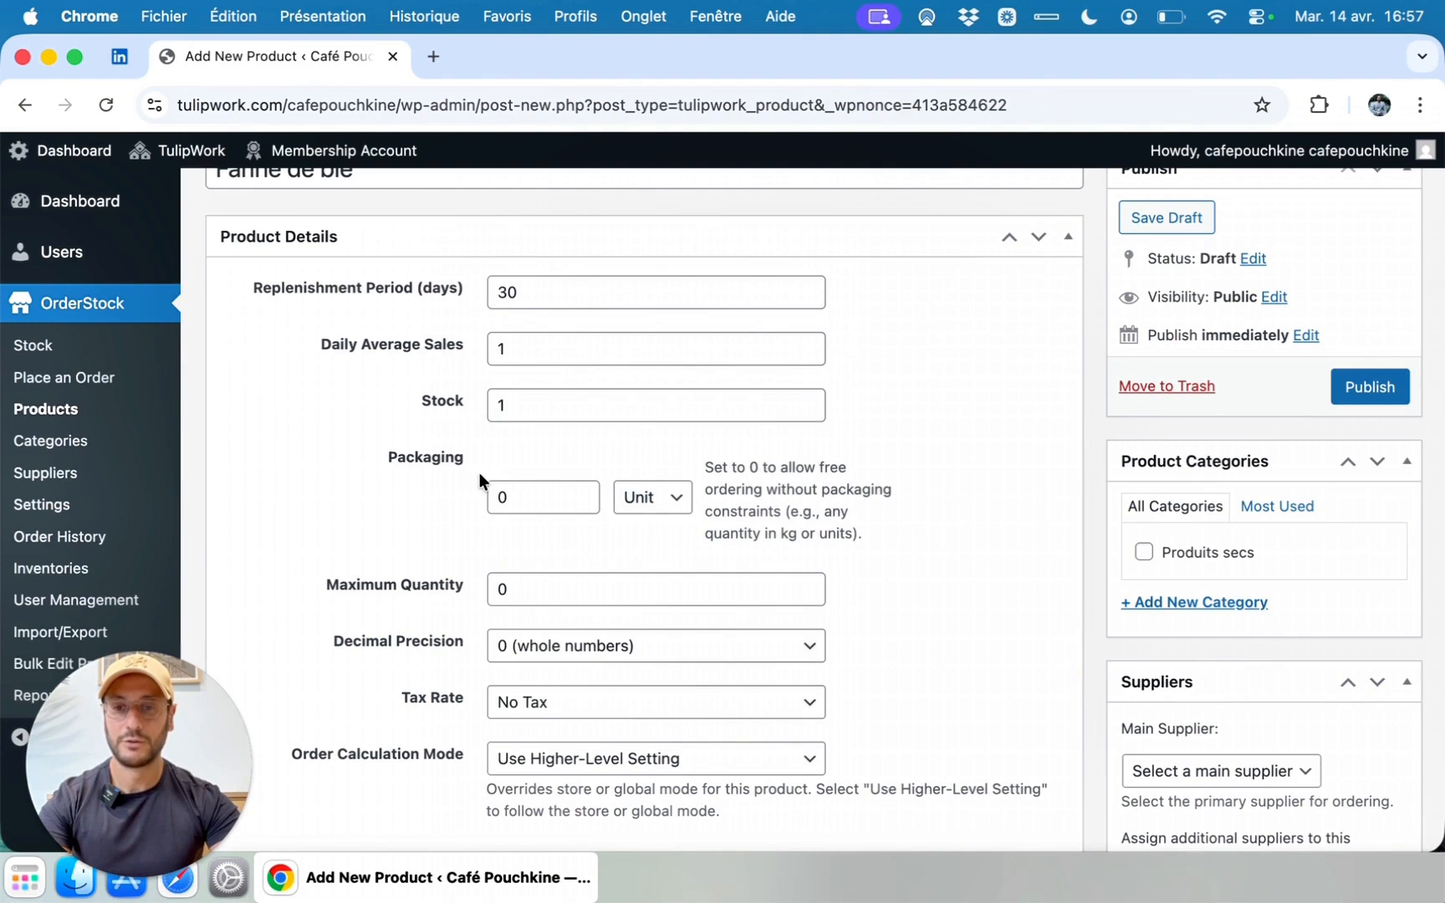
- Set the product's packaging to 1 kg
scroll(434, 290, up, 2)
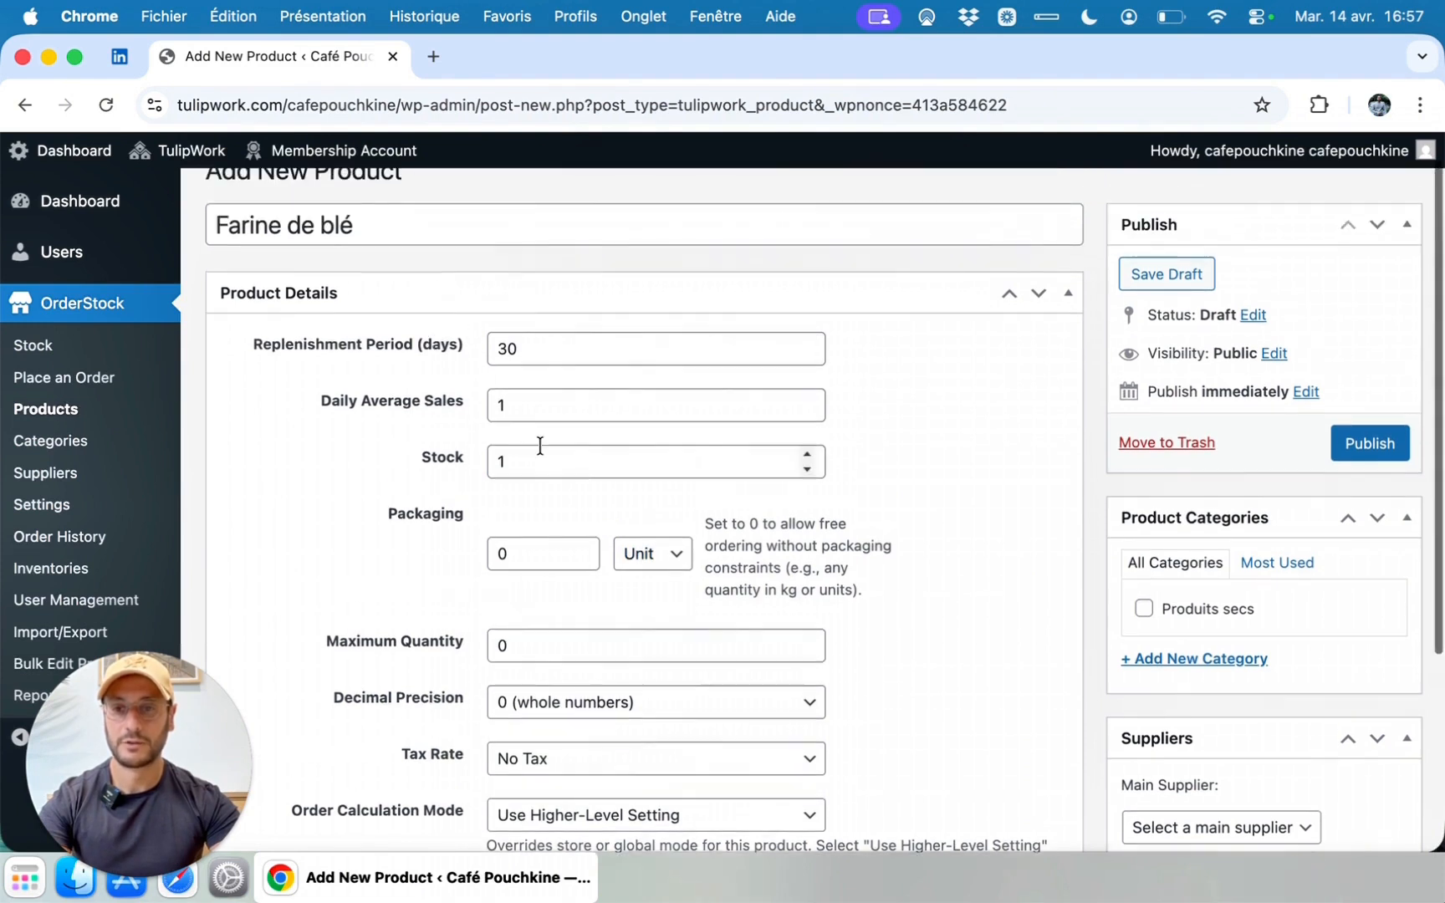
scroll(543, 447, down, 3)
click(646, 484)
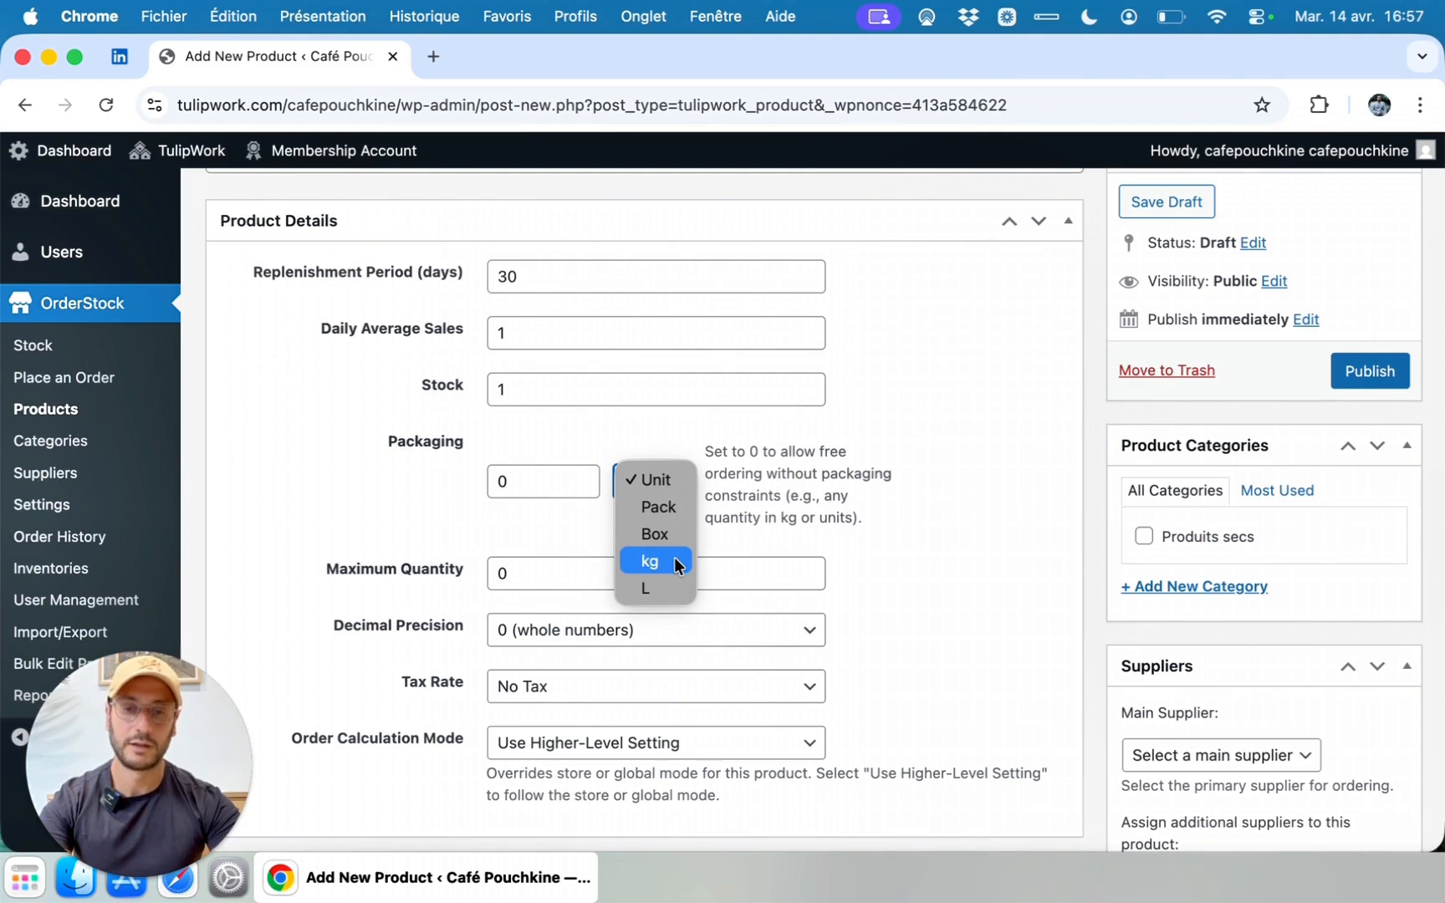
click(650, 561)
click(526, 477)
double_click(500, 478)
text(1)
text(5)
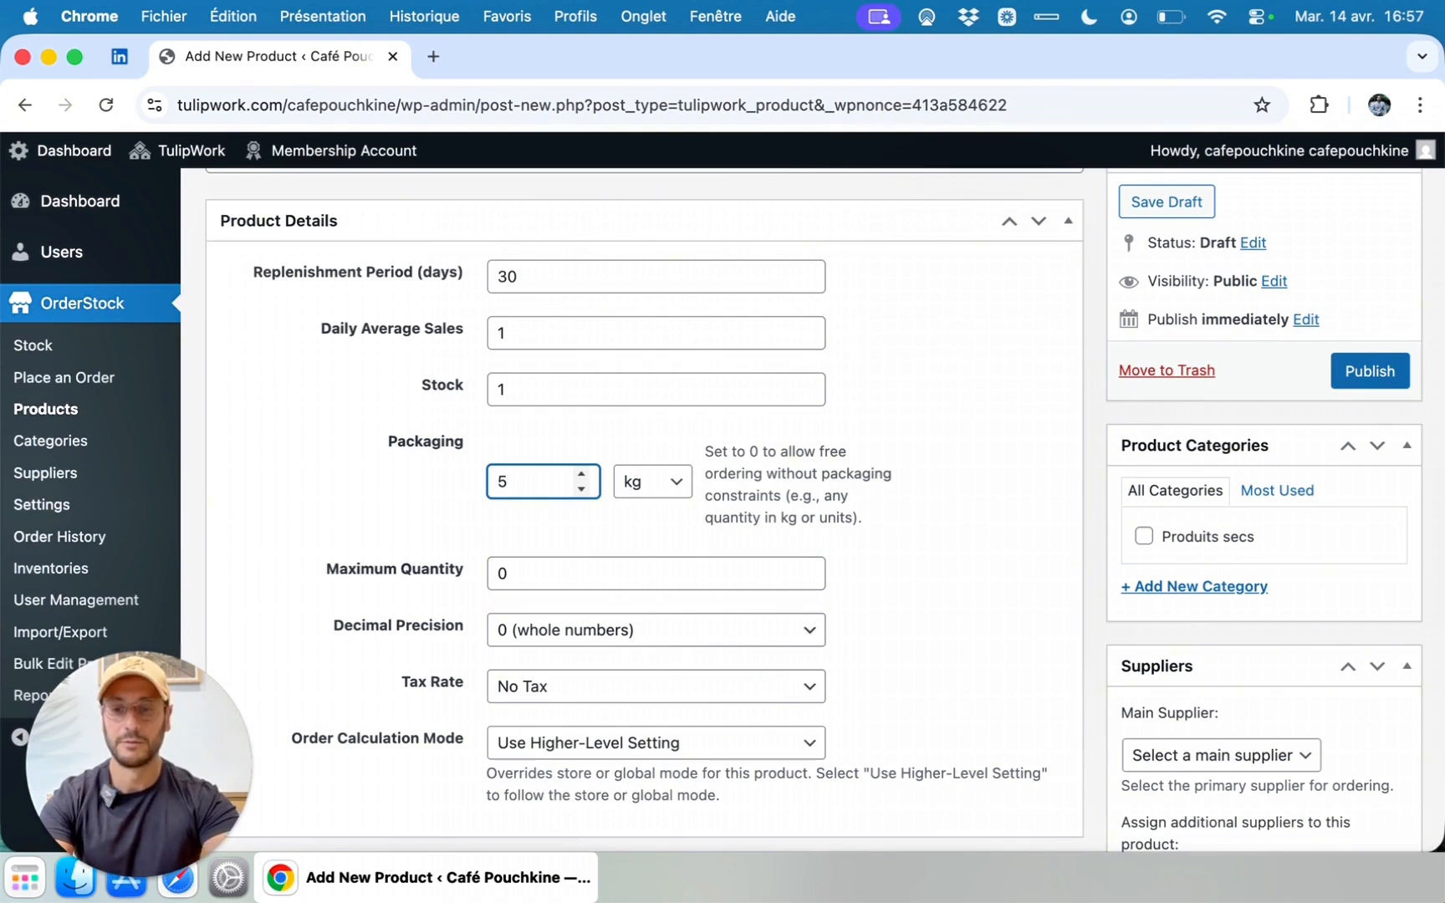
click(395, 482)
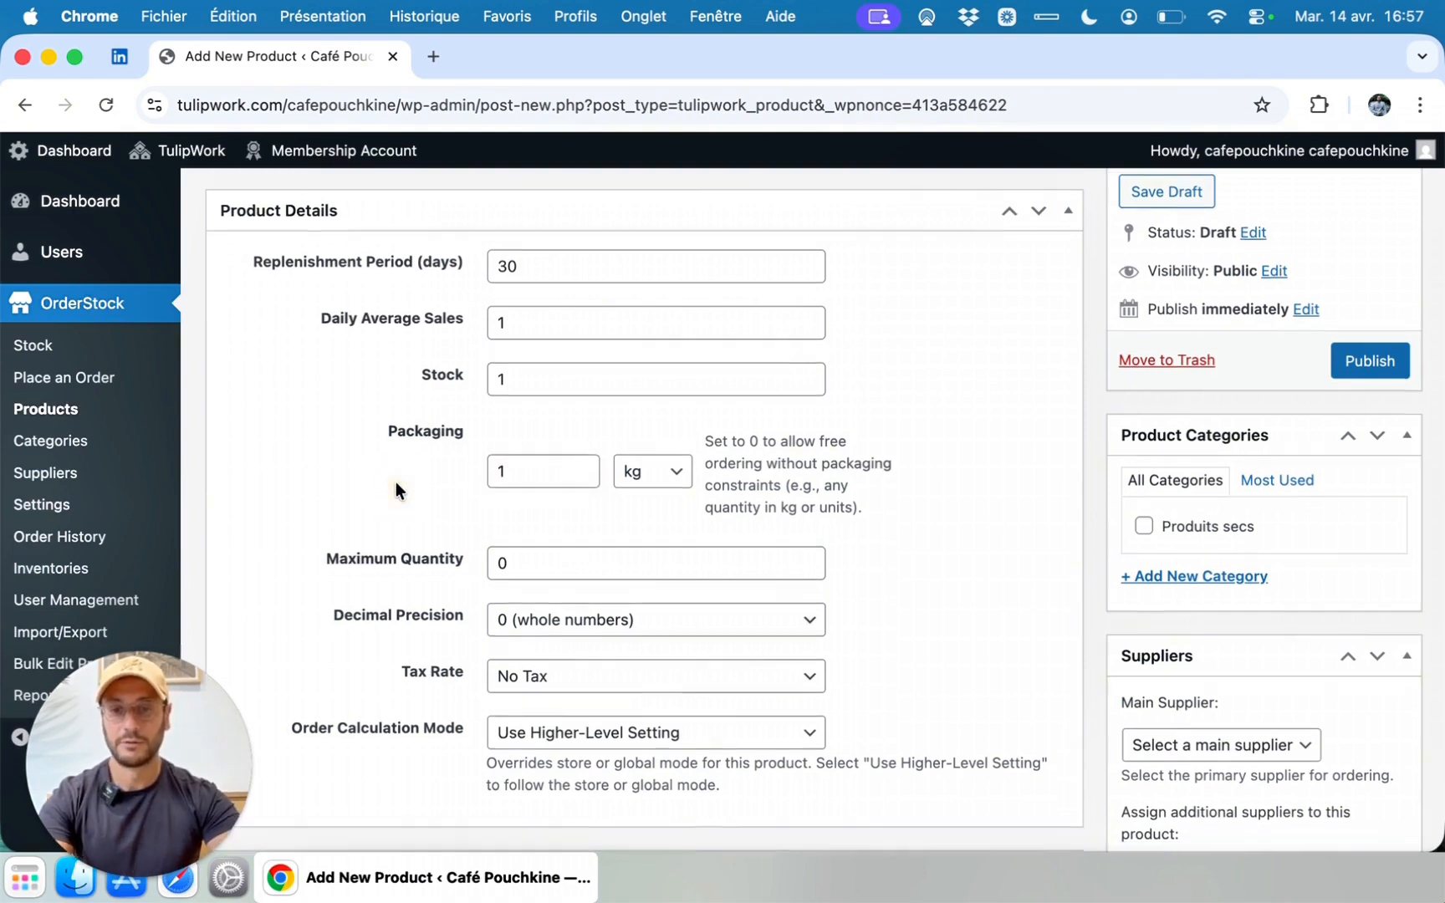
- Review the decimal precision choices and set the product's tax rate to 5.5% VAT
scroll(395, 482, down, 2)
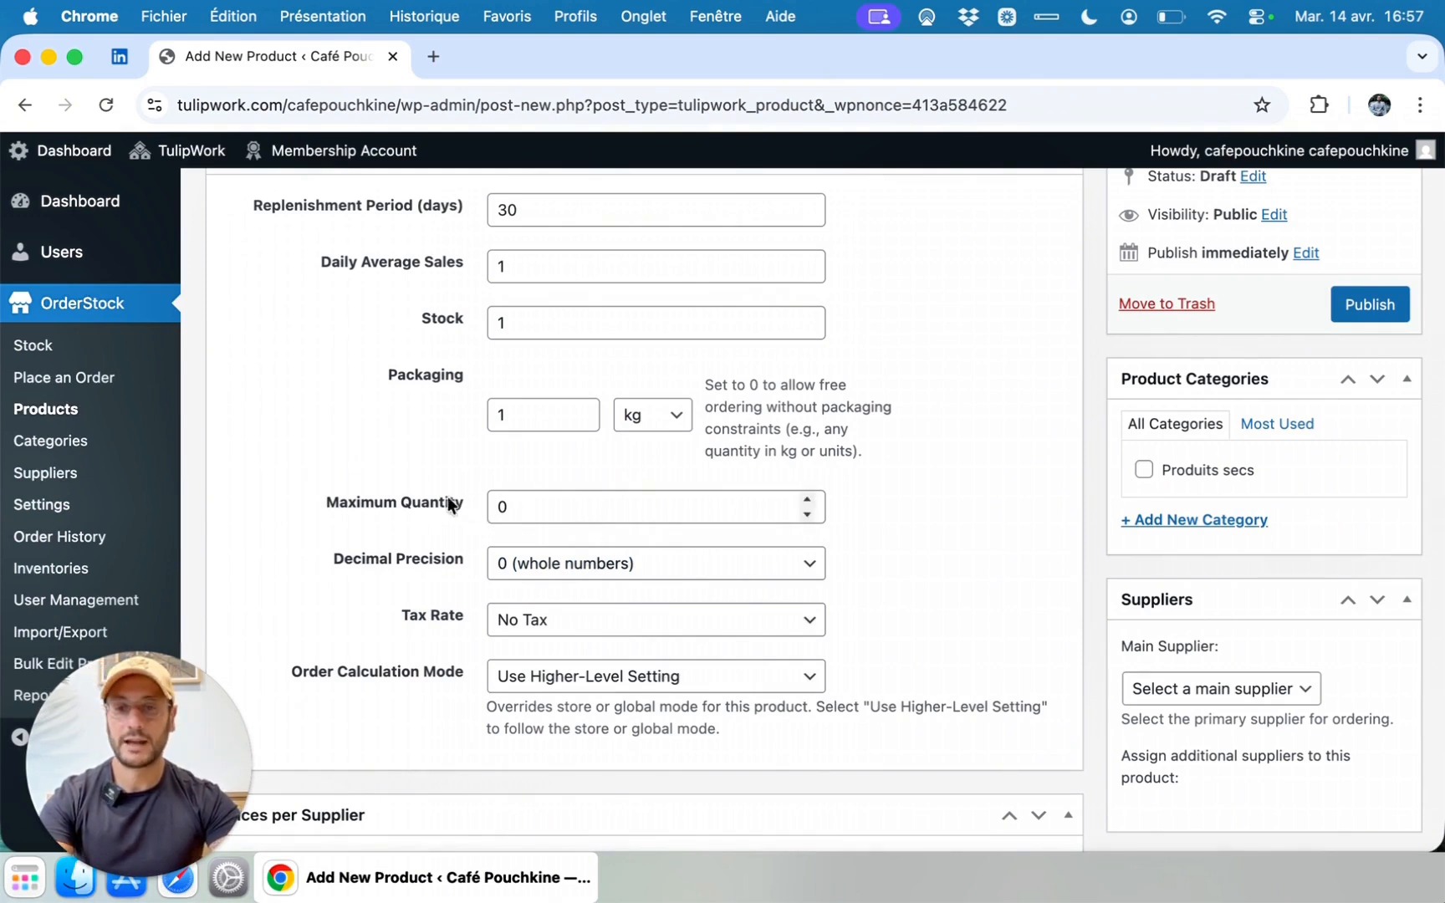
scroll(520, 503, down, 2)
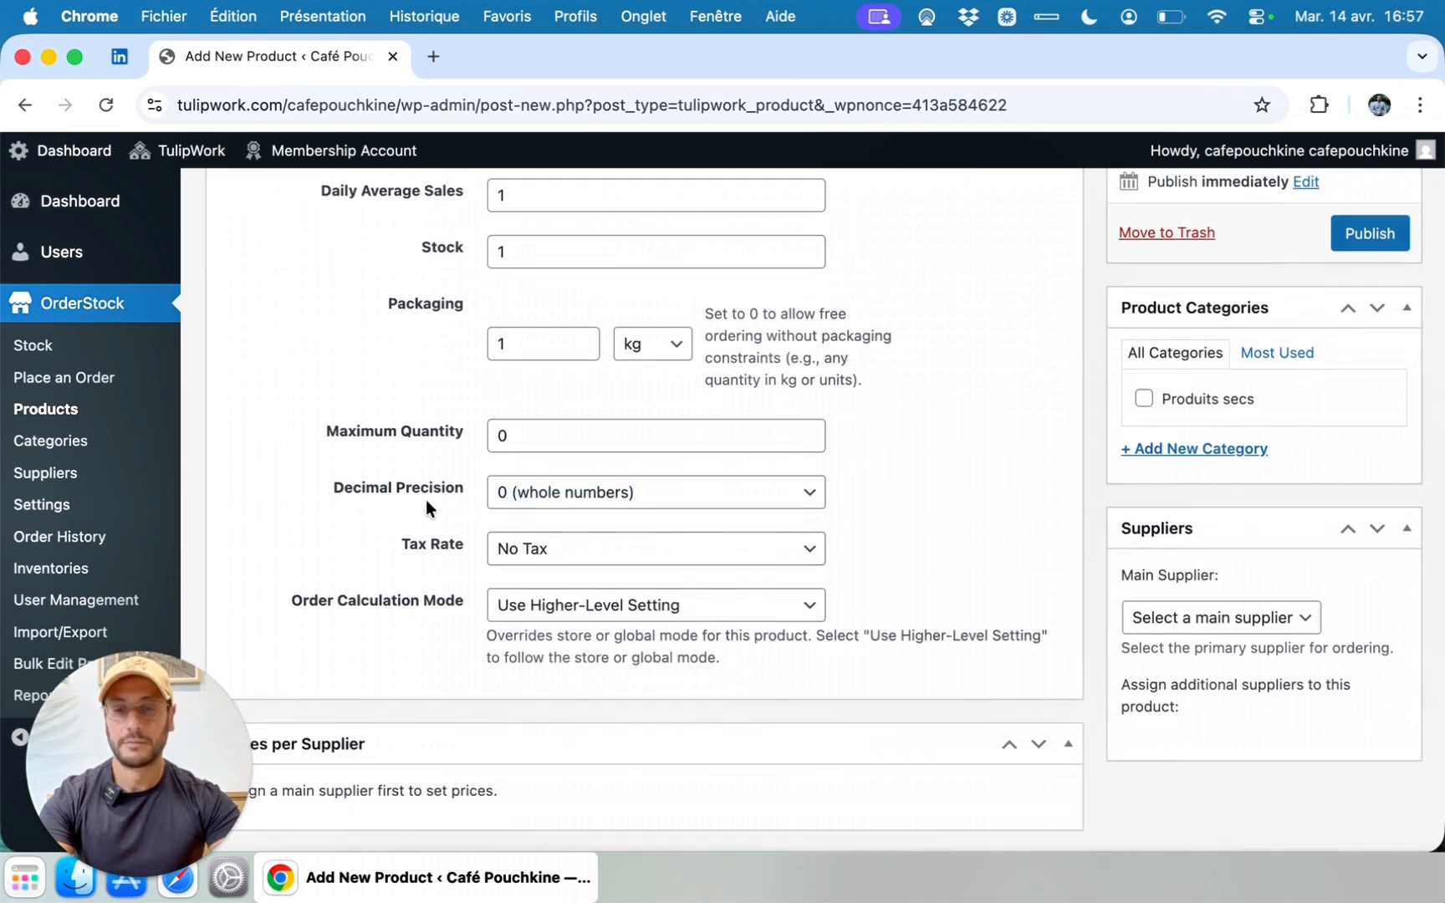
click(568, 500)
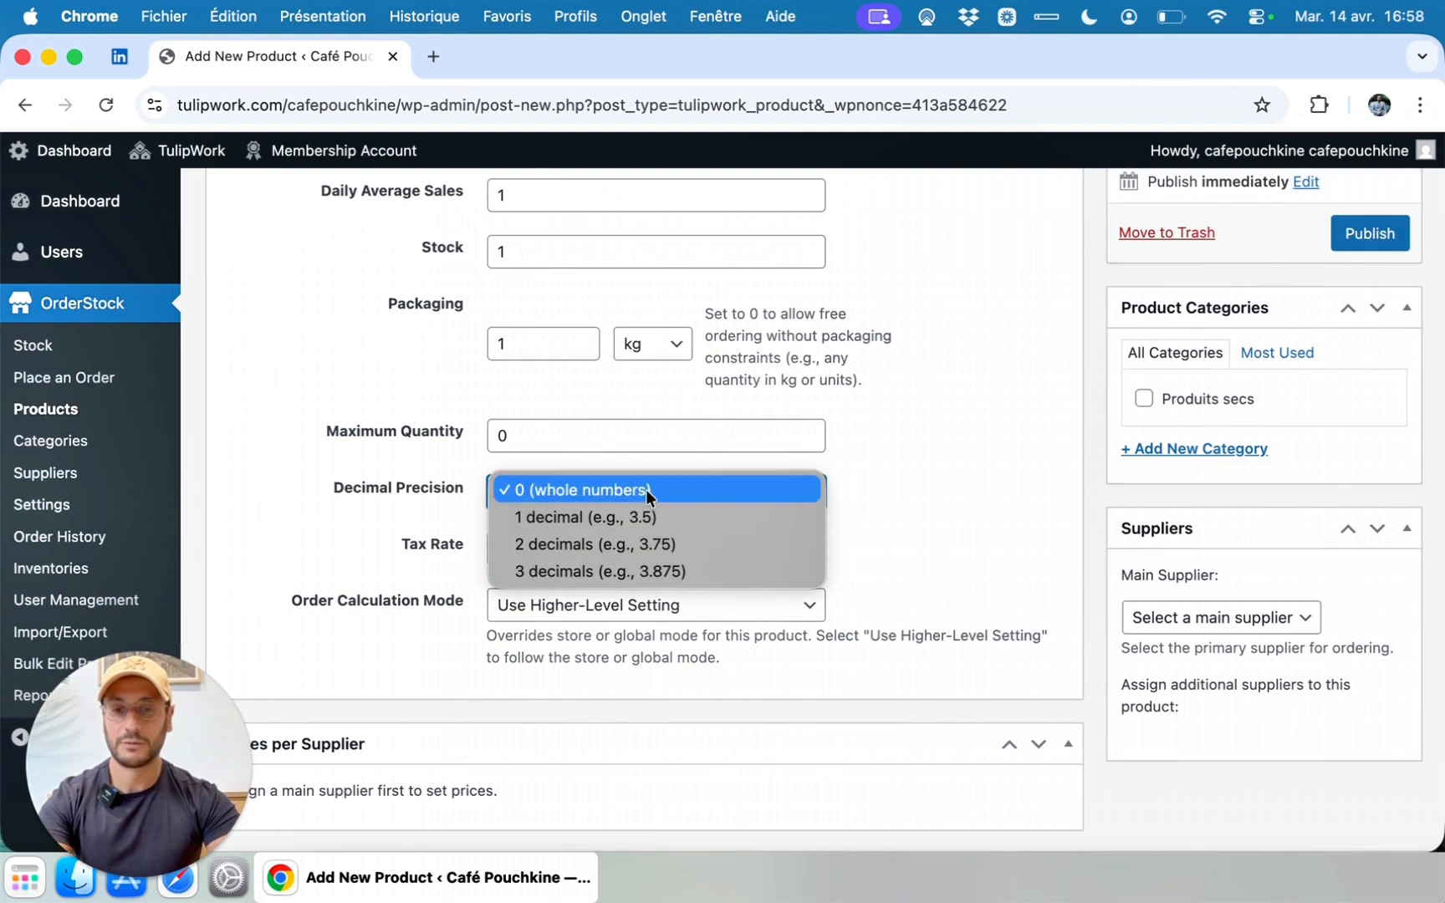
click(396, 458)
scroll(396, 458, down, 1)
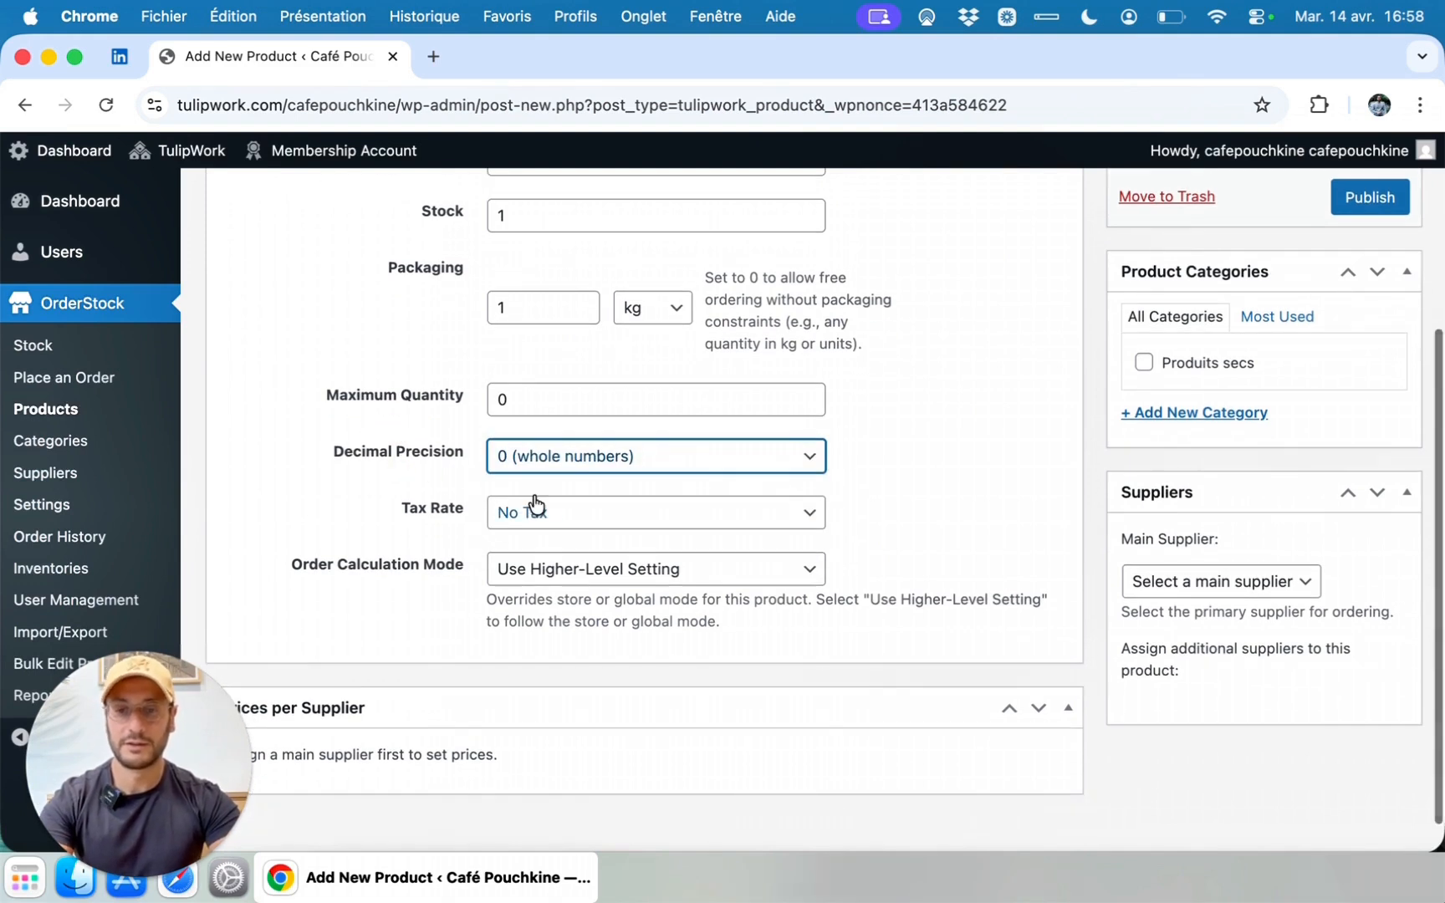
click(591, 517)
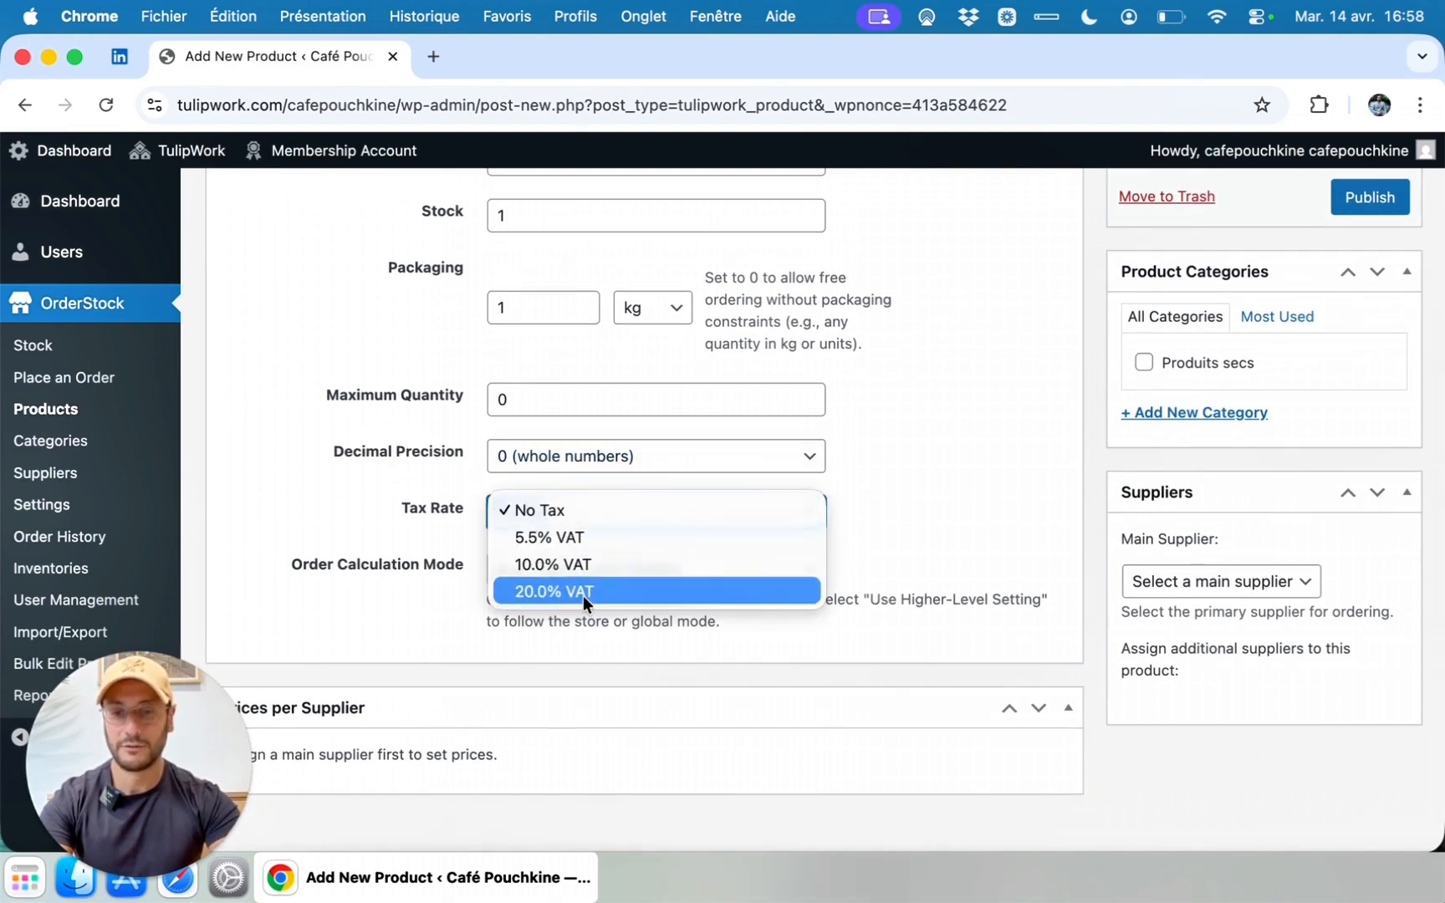
click(581, 529)
- View the order calculation modes available for the product, keeping Use Higher-Level Setting
scroll(639, 539, down, 1)
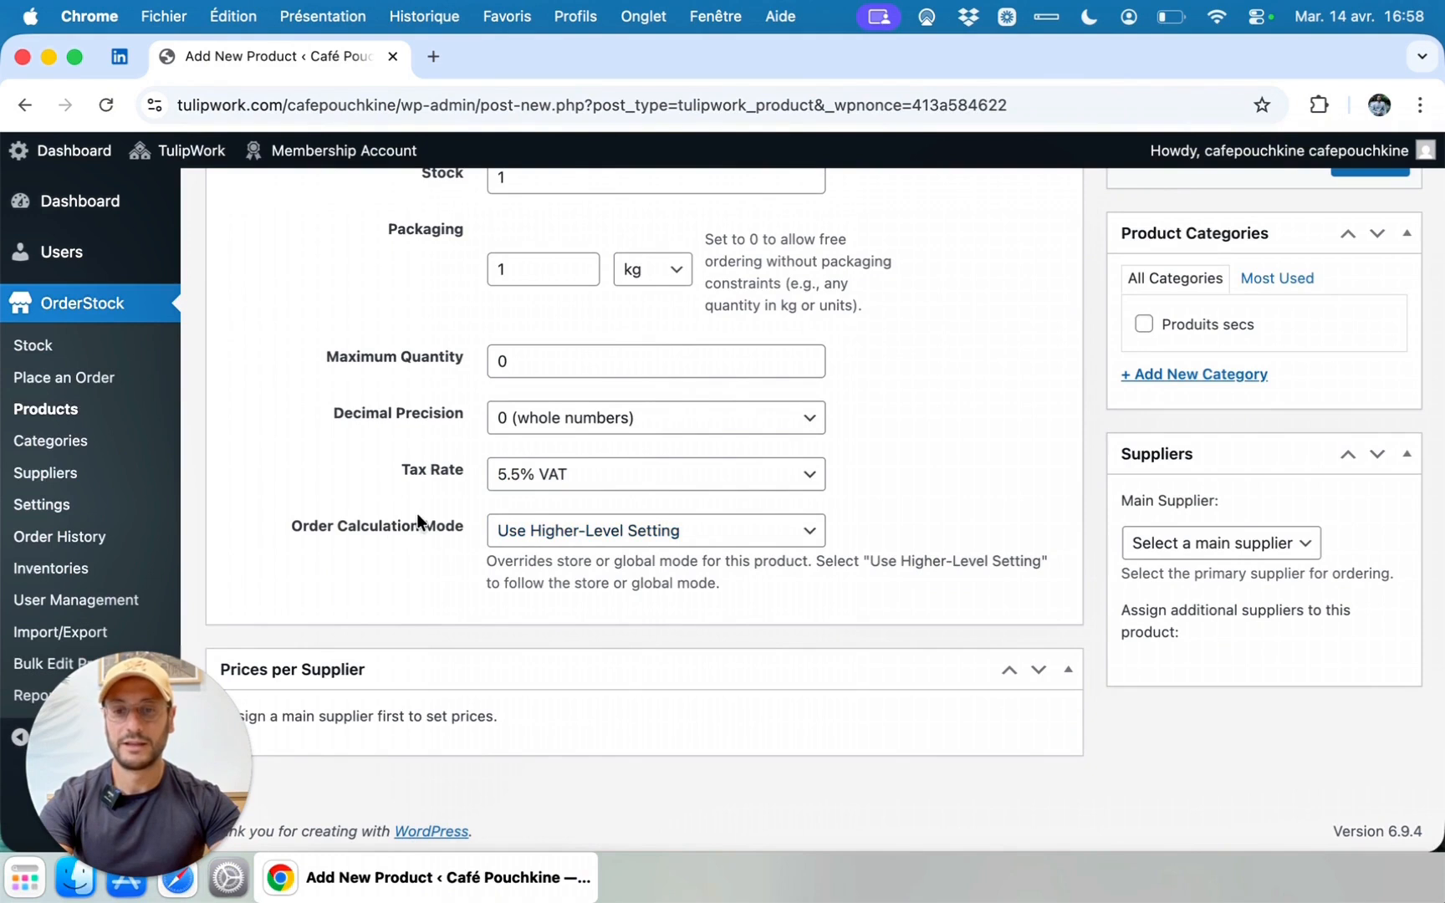
click(523, 531)
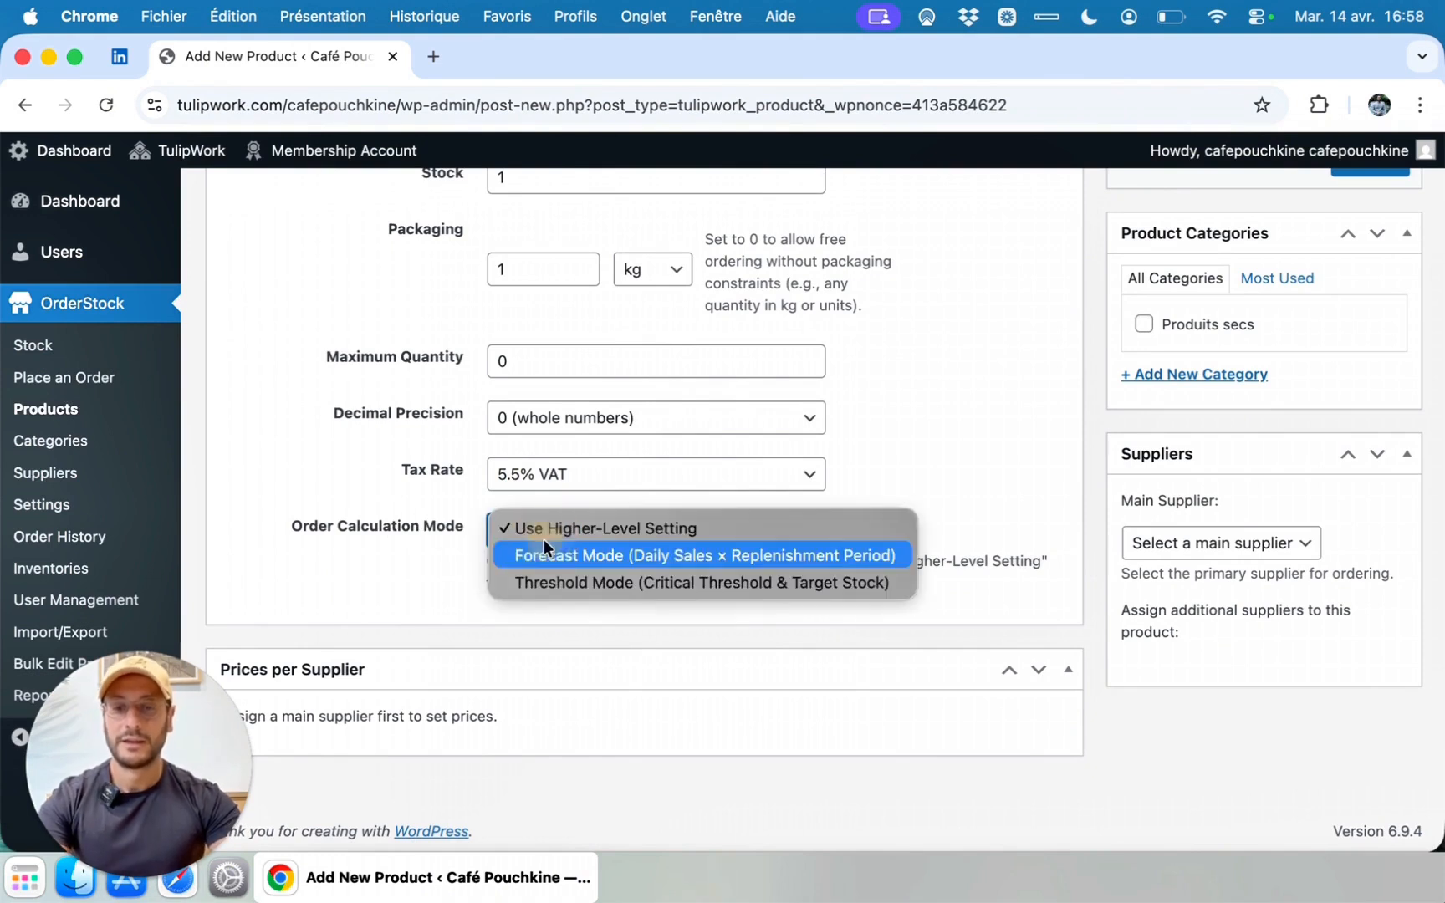
click(376, 453)
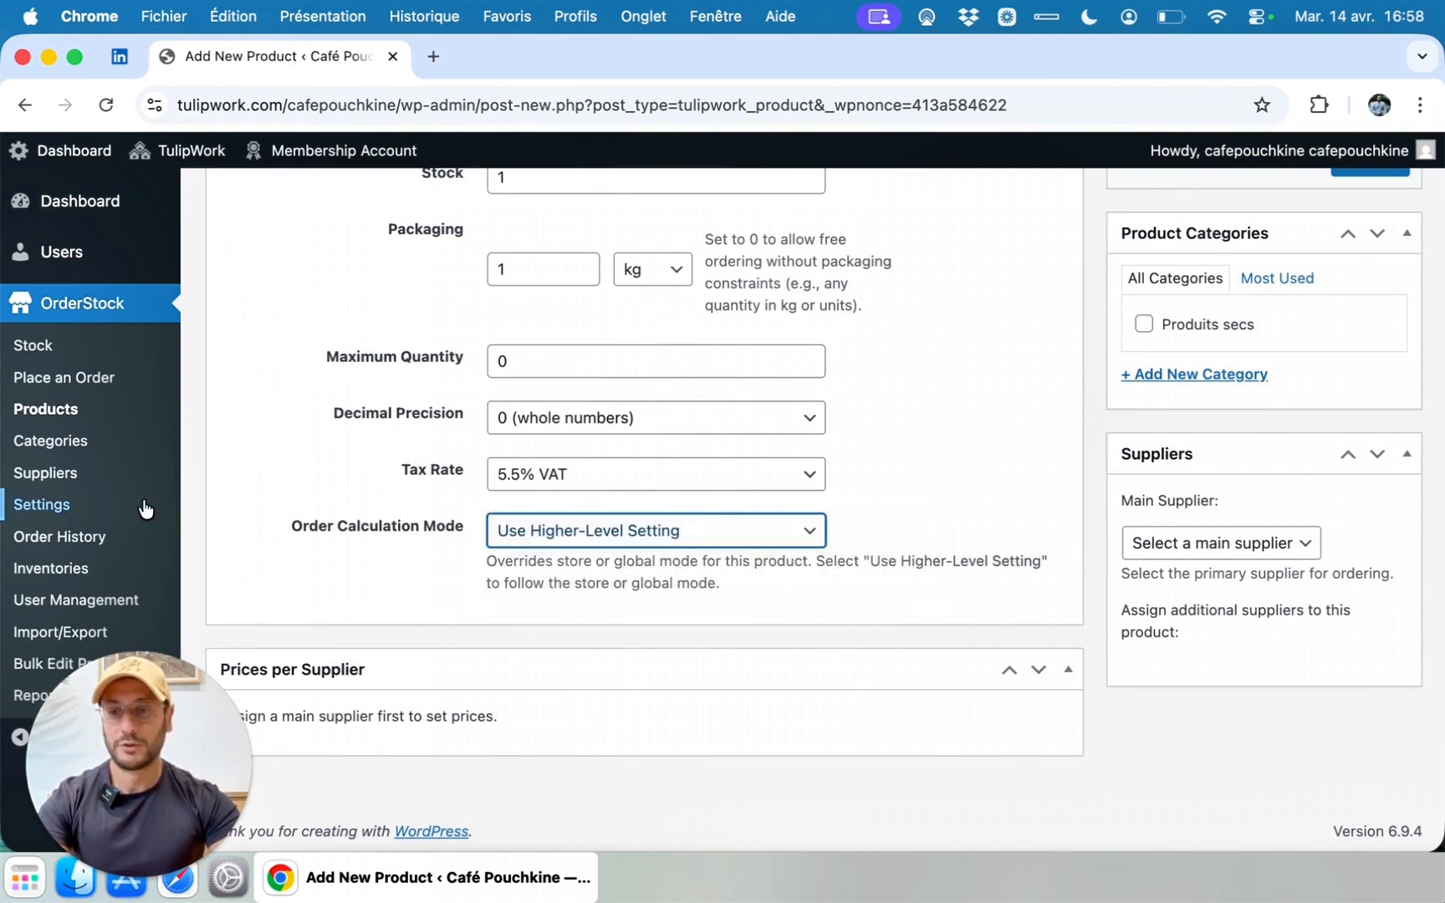
- Open the OrderStock settings in a new tab and compare the global order calculation mode options with those of the product
right_click(102, 508)
click(122, 507)
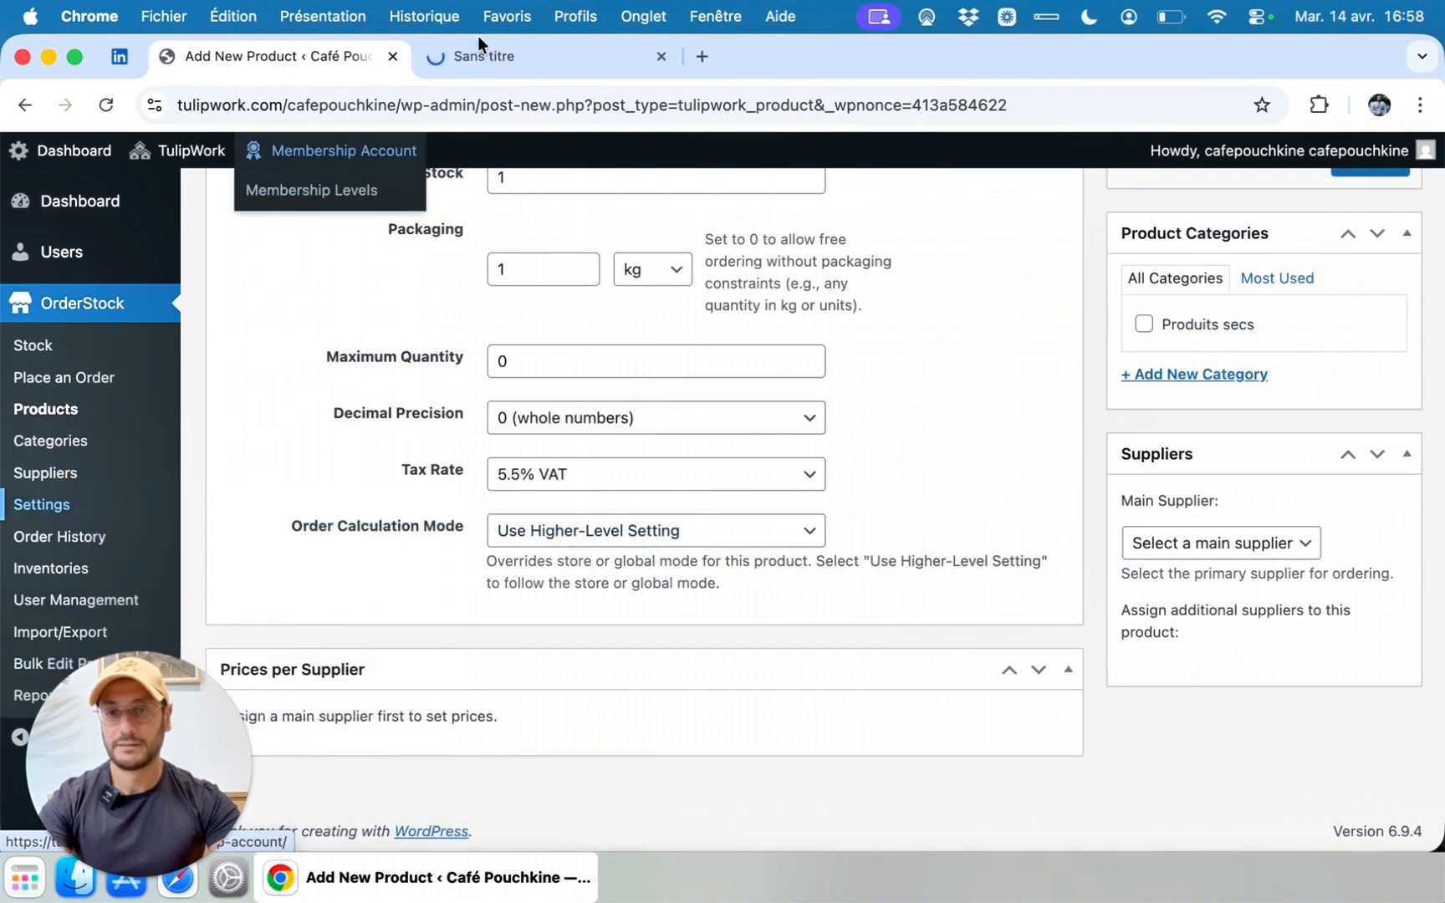
click(473, 56)
scroll(467, 349, down, 15)
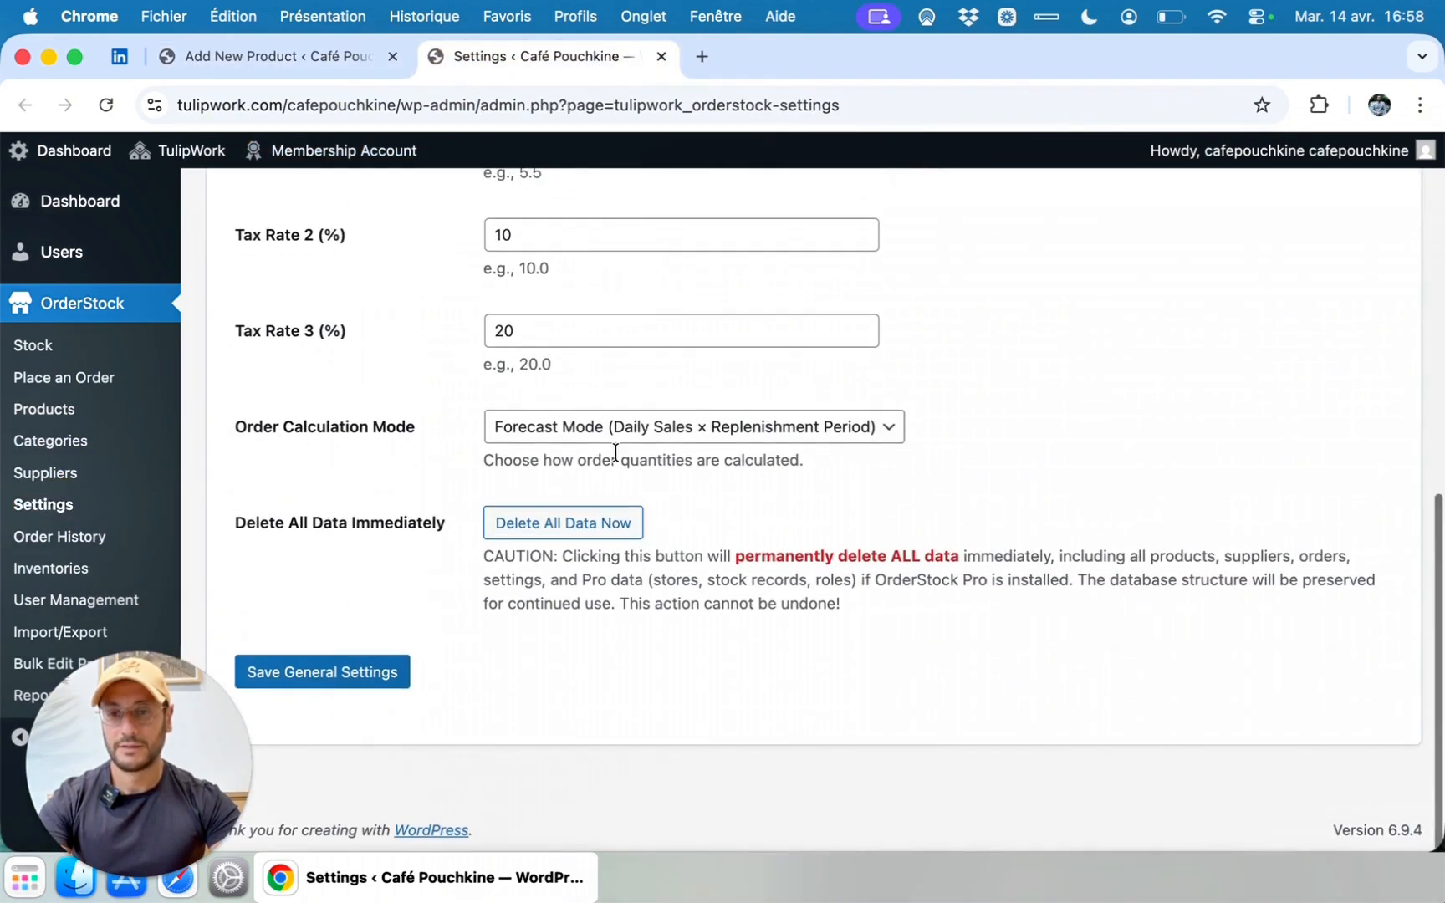
click(626, 425)
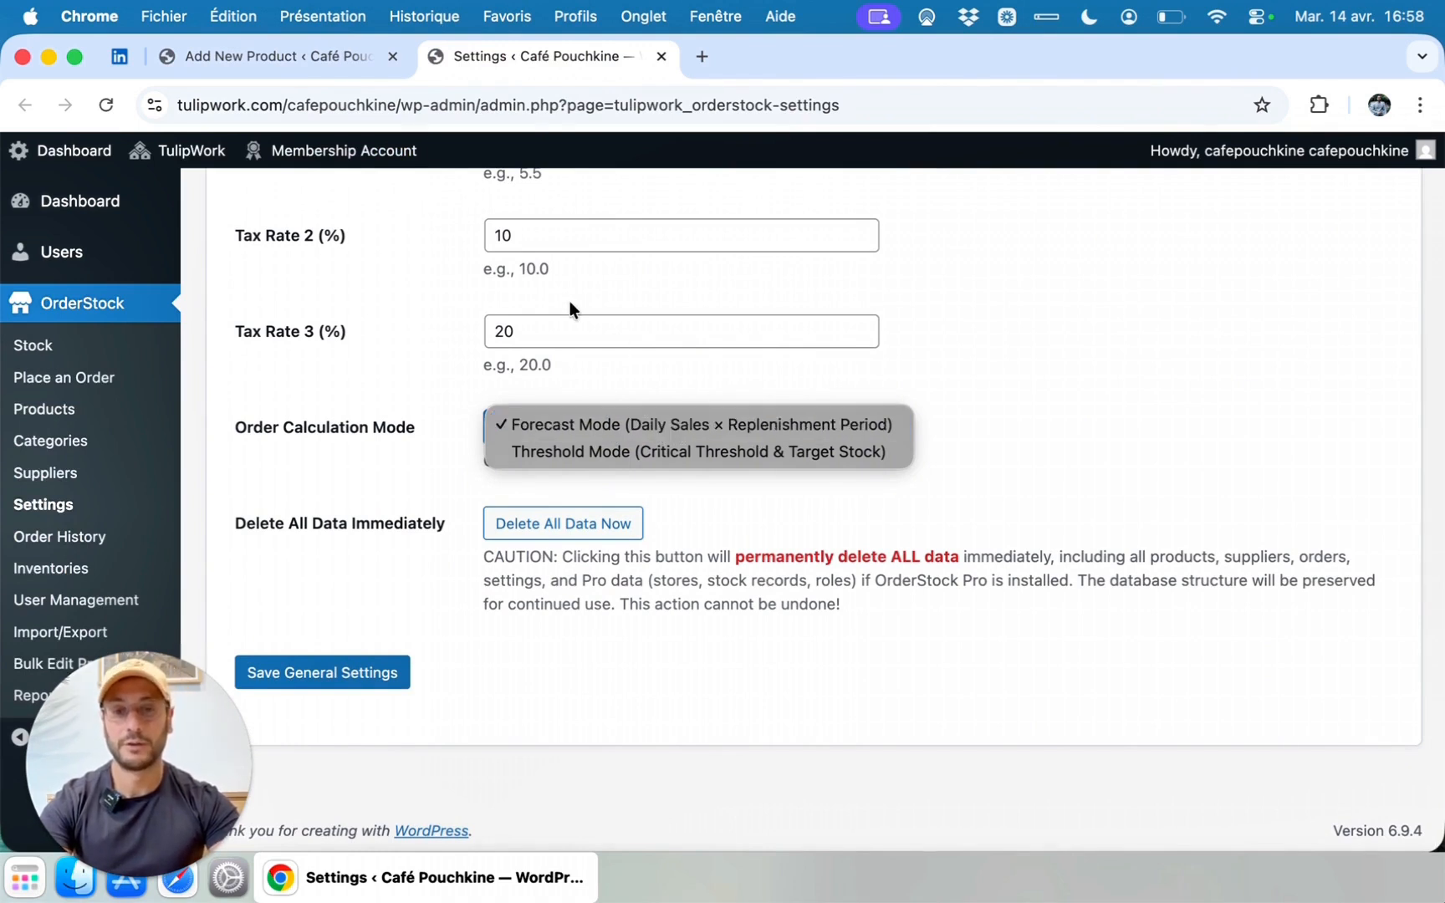
click(319, 53)
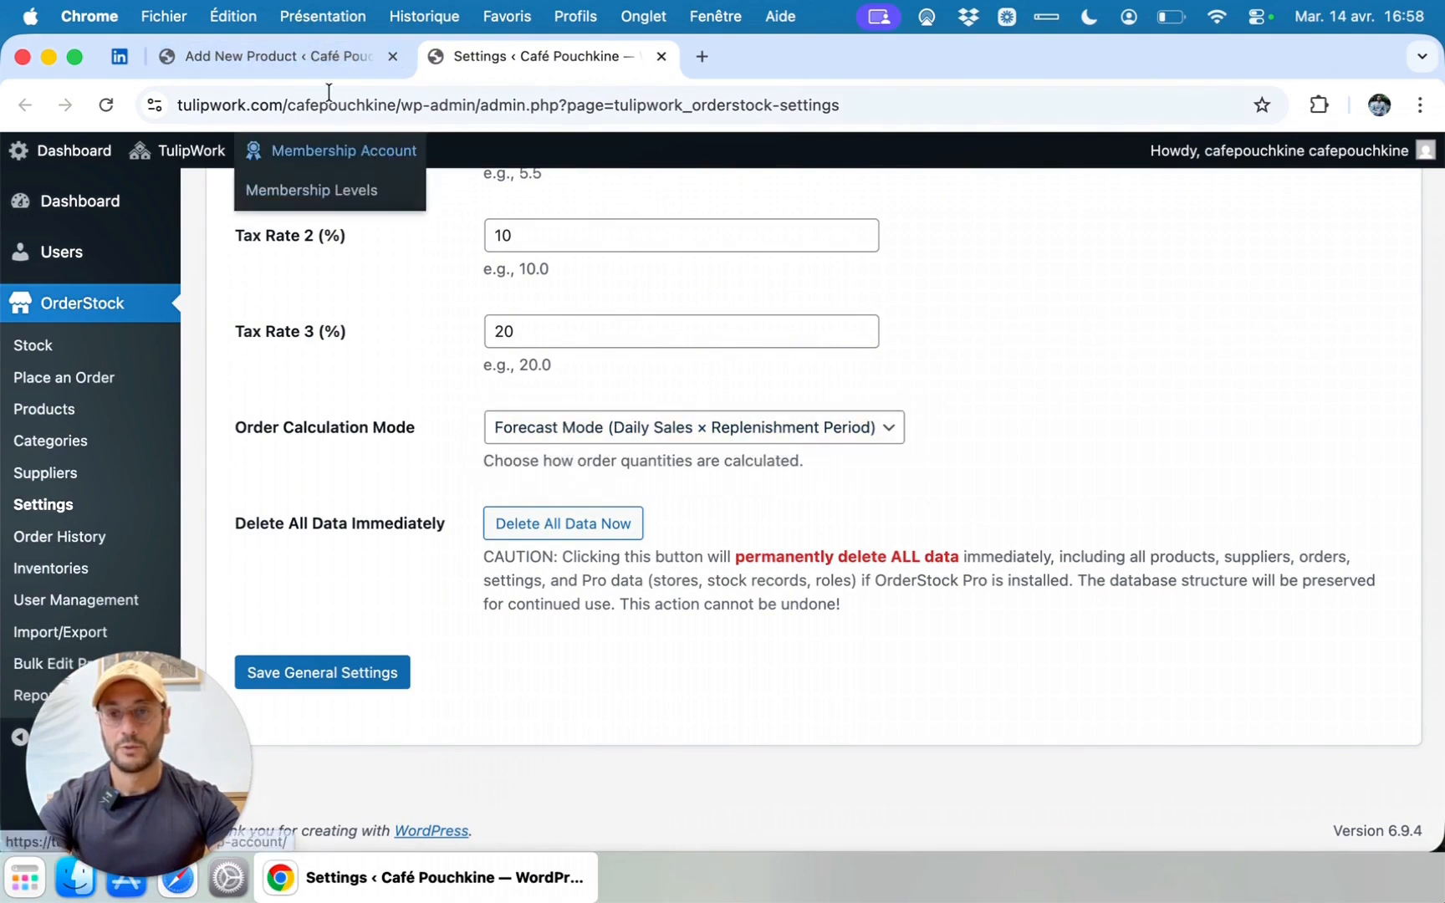
click(312, 68)
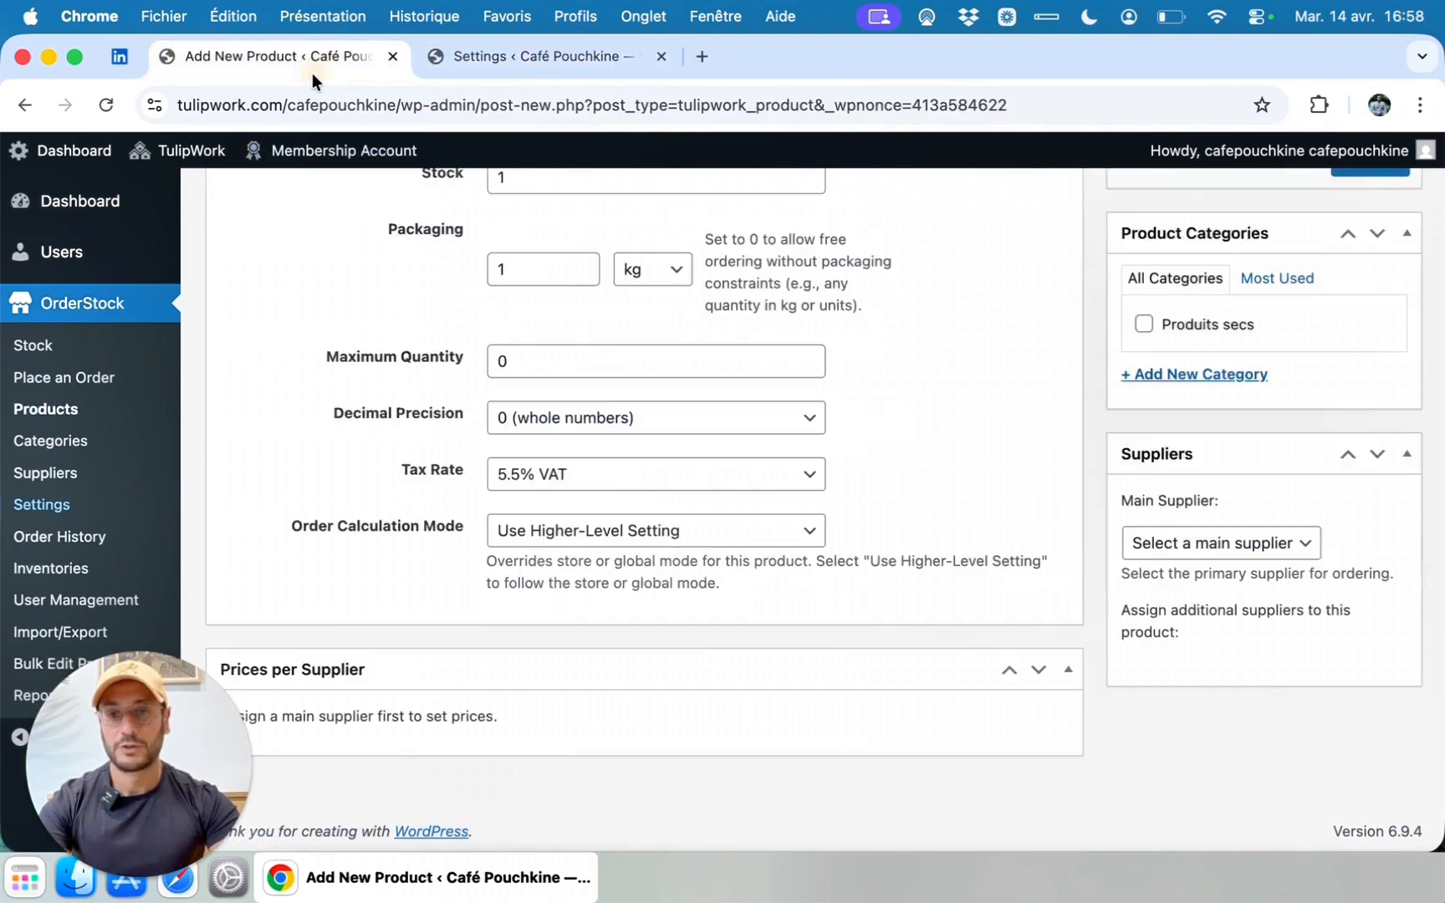
click(594, 528)
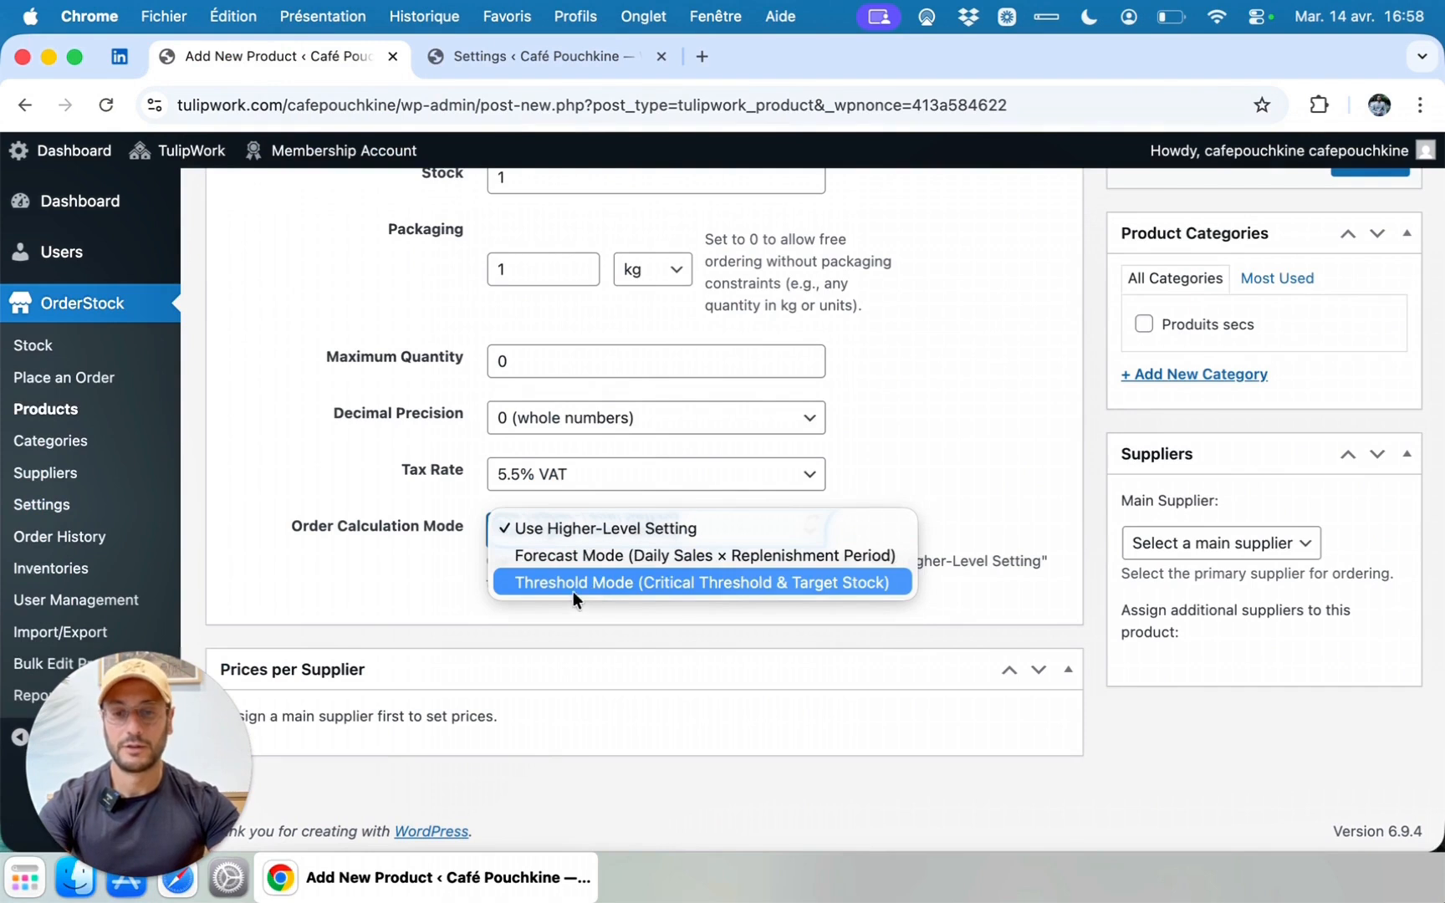
click(387, 504)
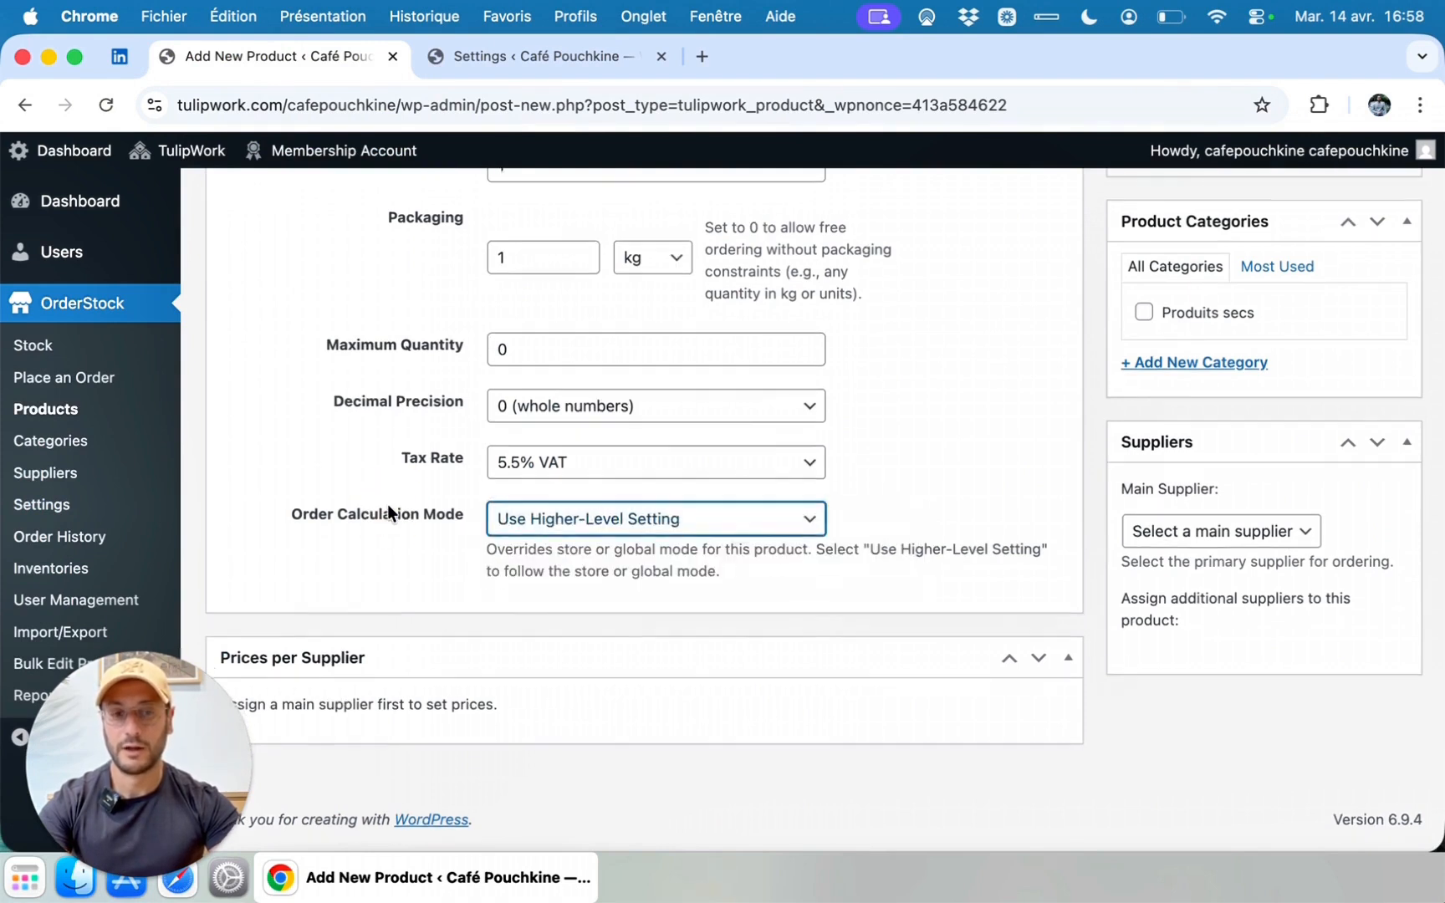
- Assign the product to the Produits secs category and publish it
scroll(755, 505, up, 8)
scroll(755, 505, down, 1)
click(1193, 668)
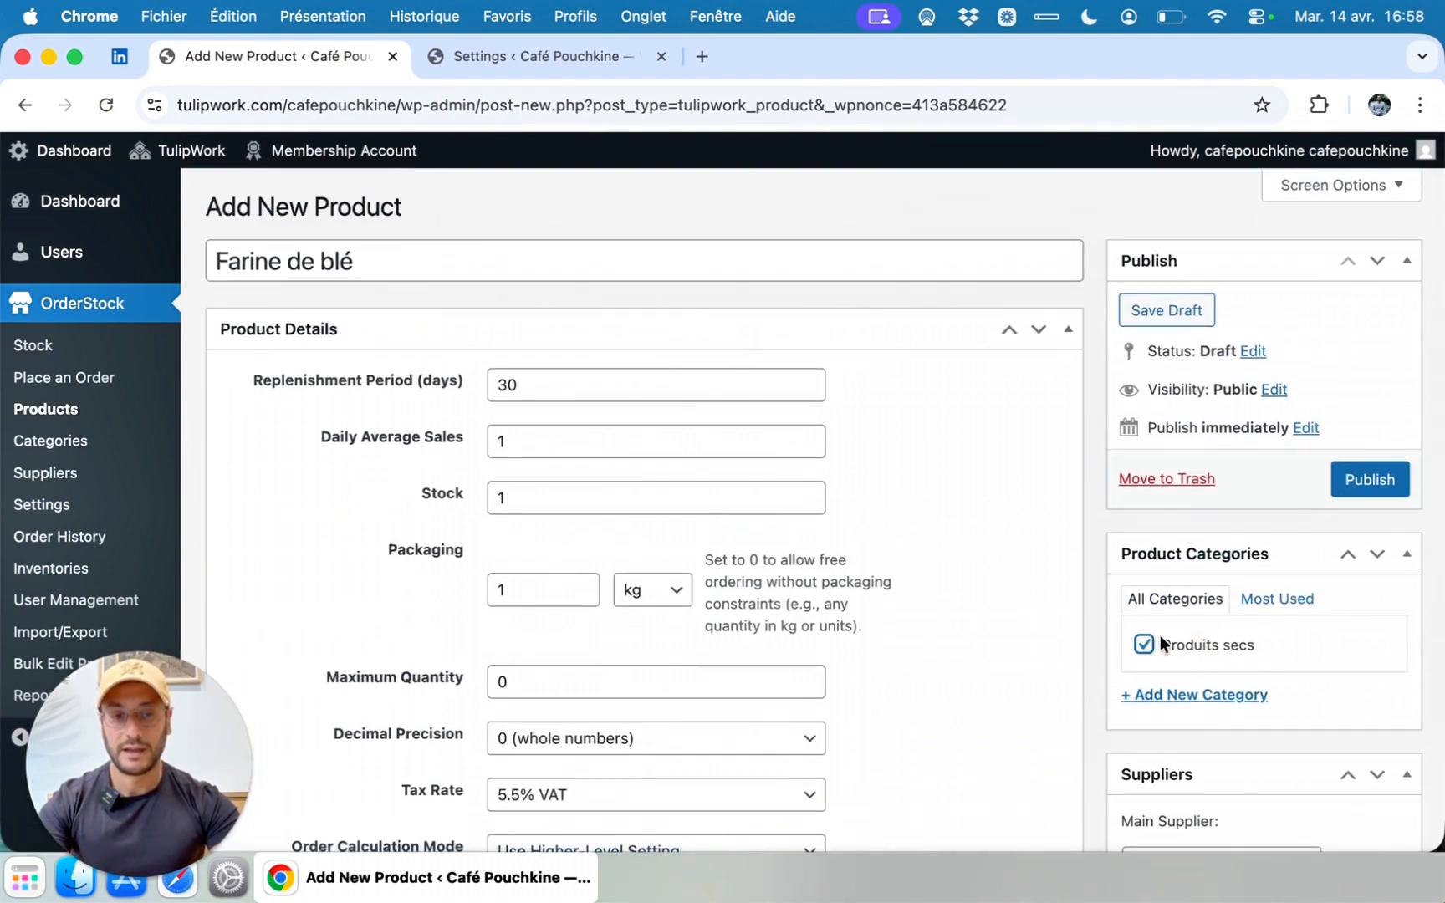
scroll(1168, 642, down, 1)
click(1388, 465)
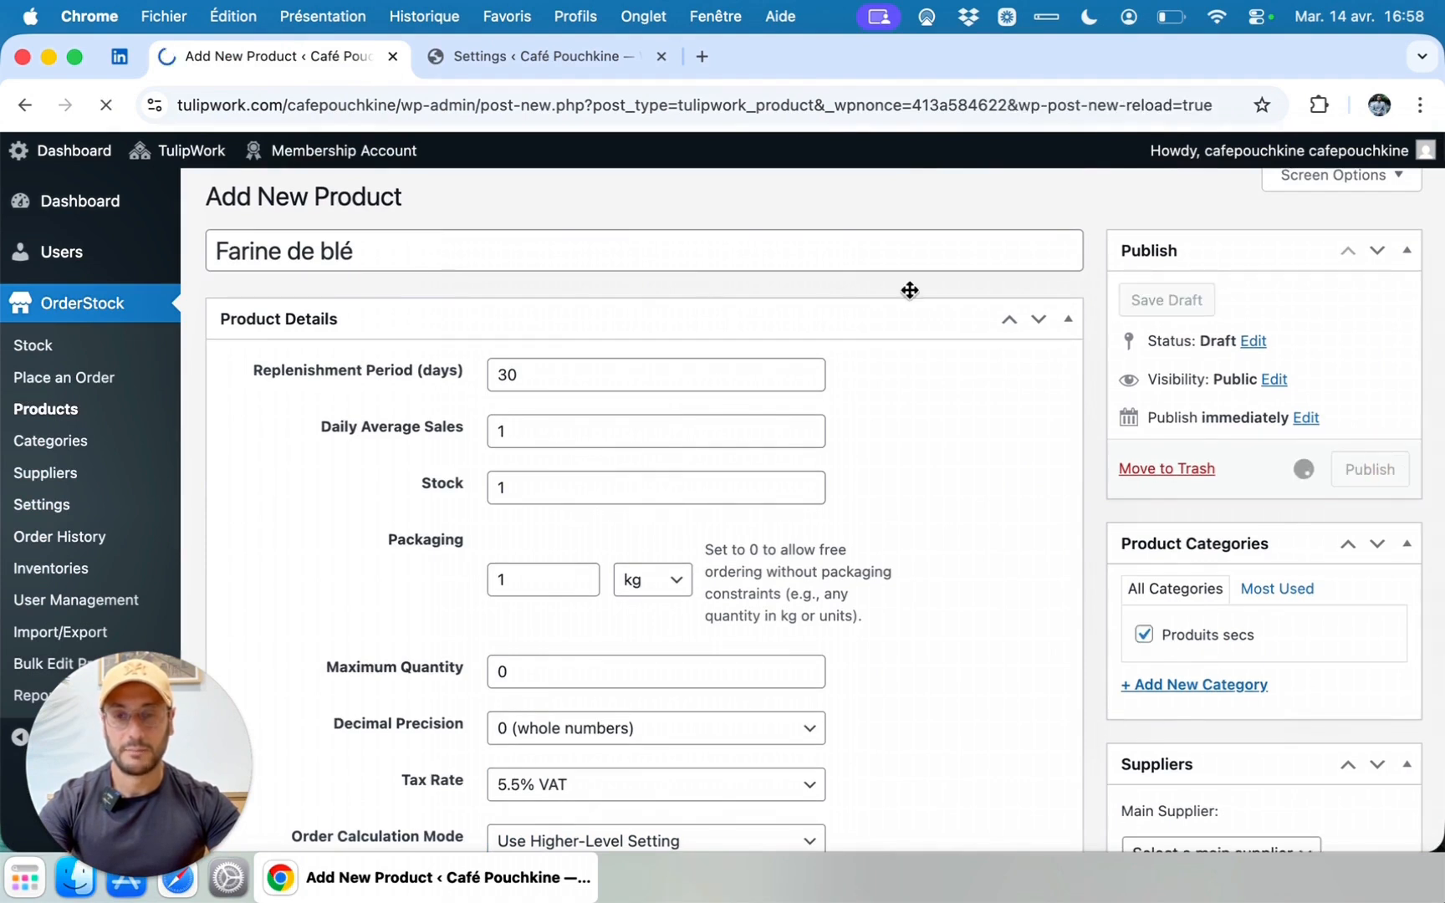
scroll(369, 294, down, 8)
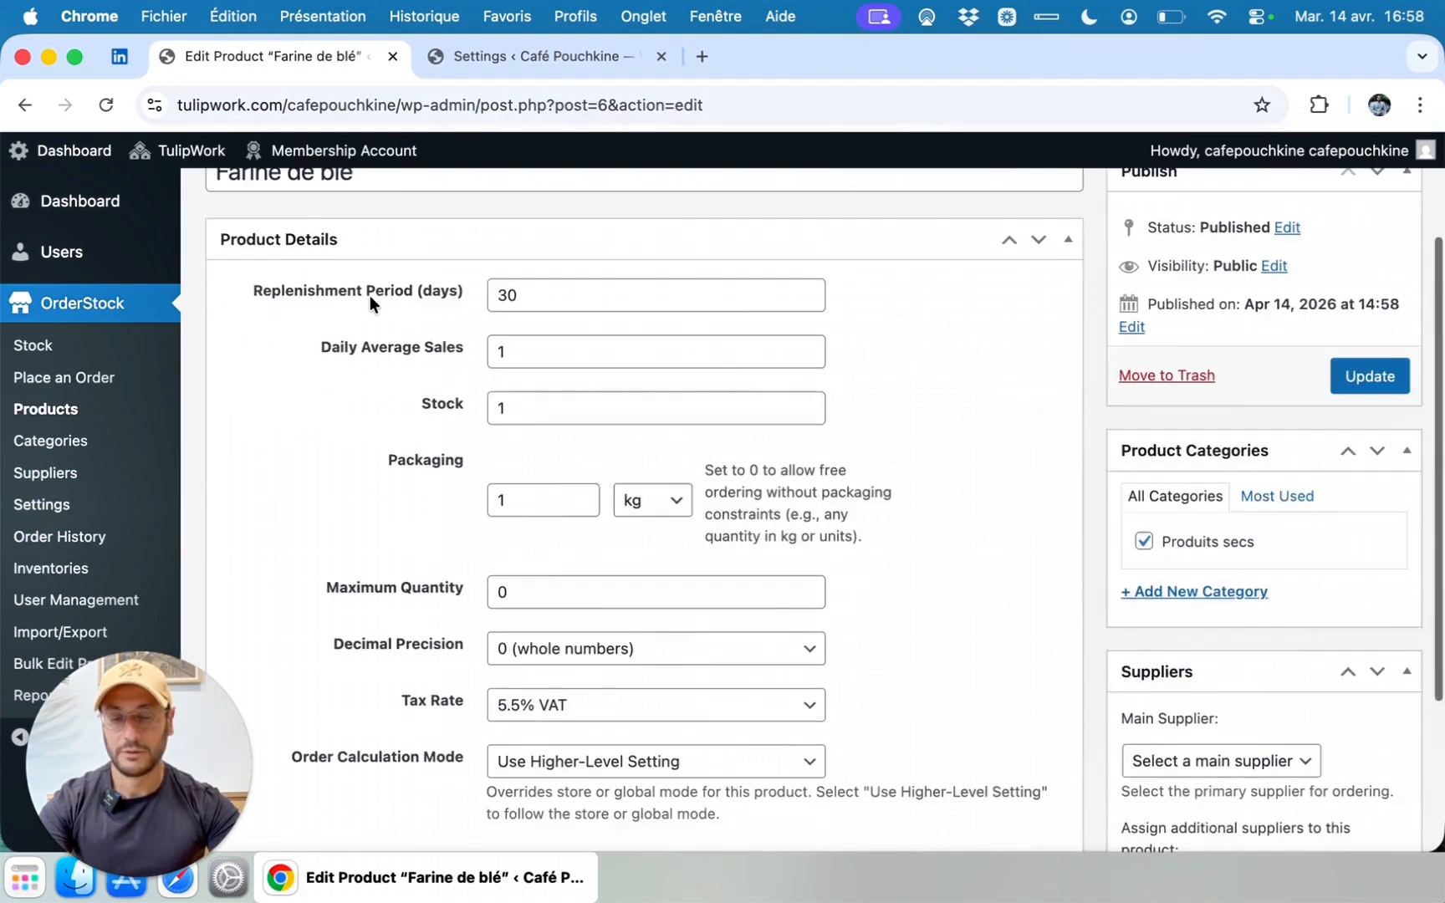
scroll(436, 361, up, 8)
- Open the Place an Order page in the second tab and check the quantity to order for Farine de blé against the product's details
click(493, 58)
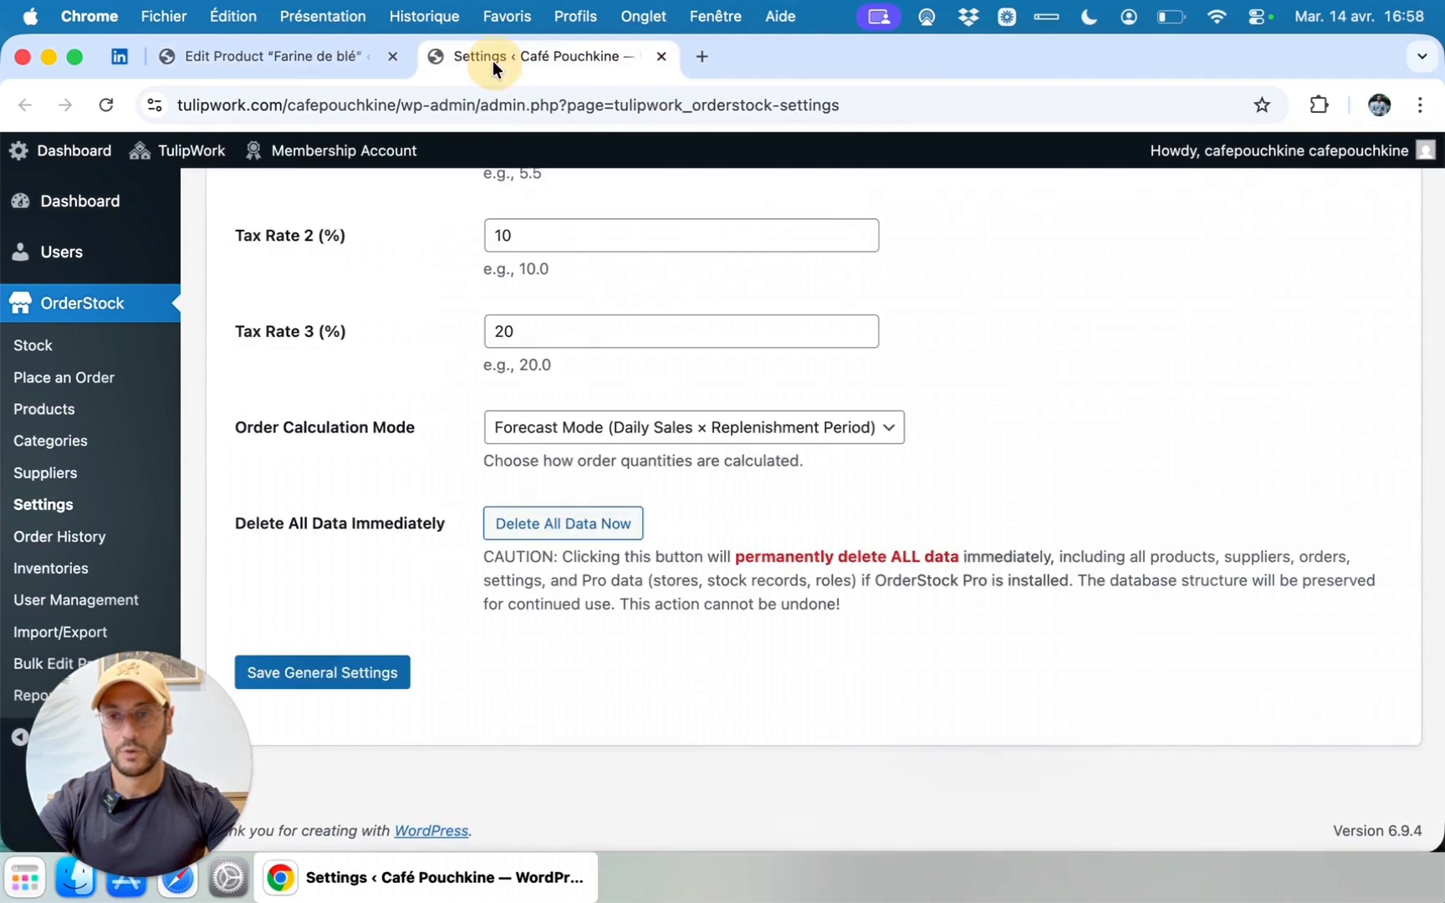
click(124, 385)
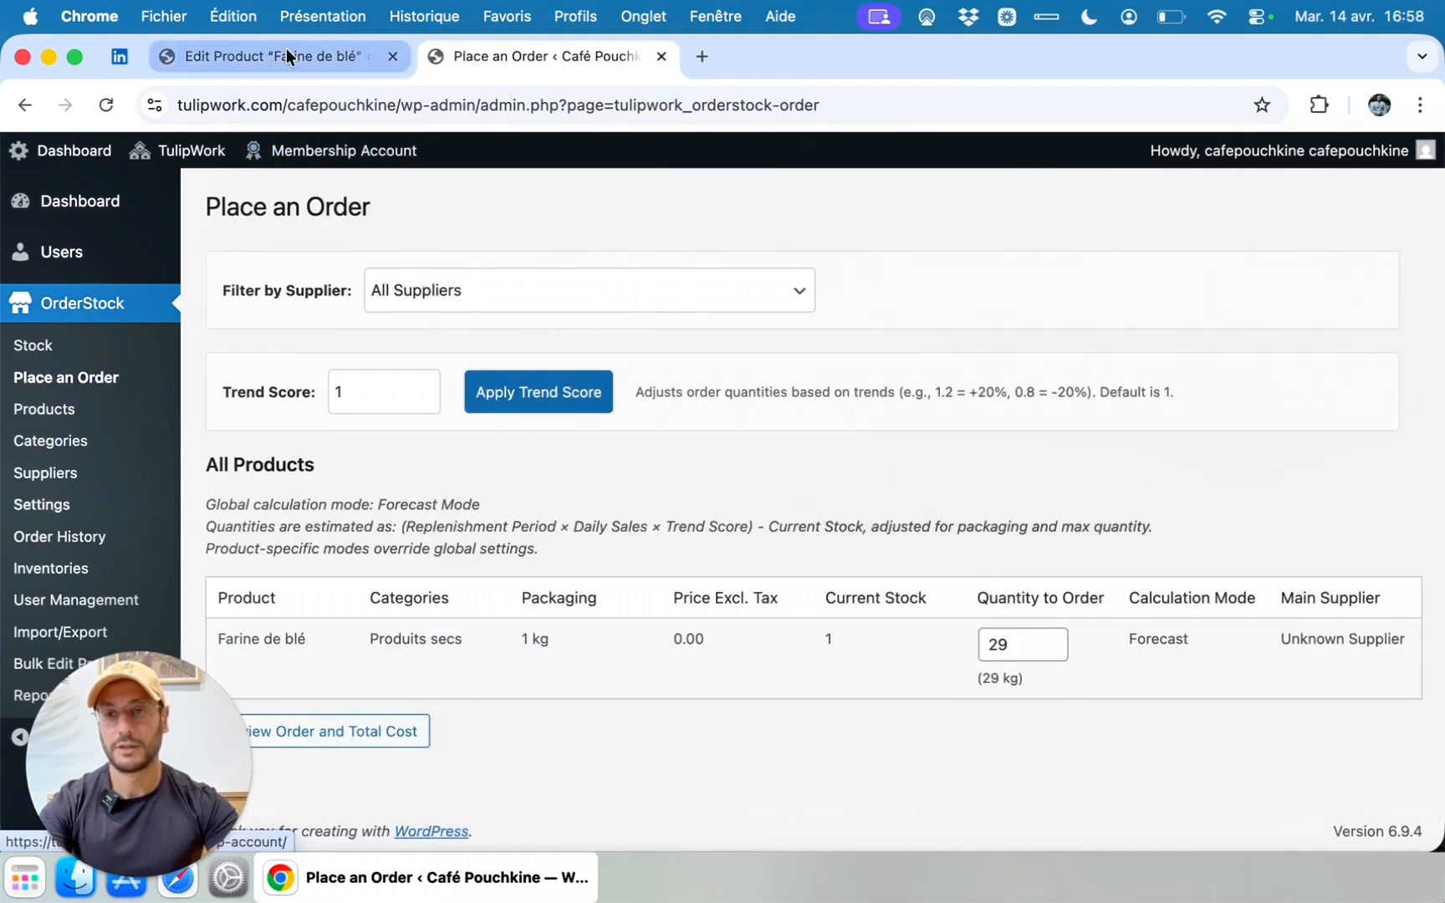
click(286, 54)
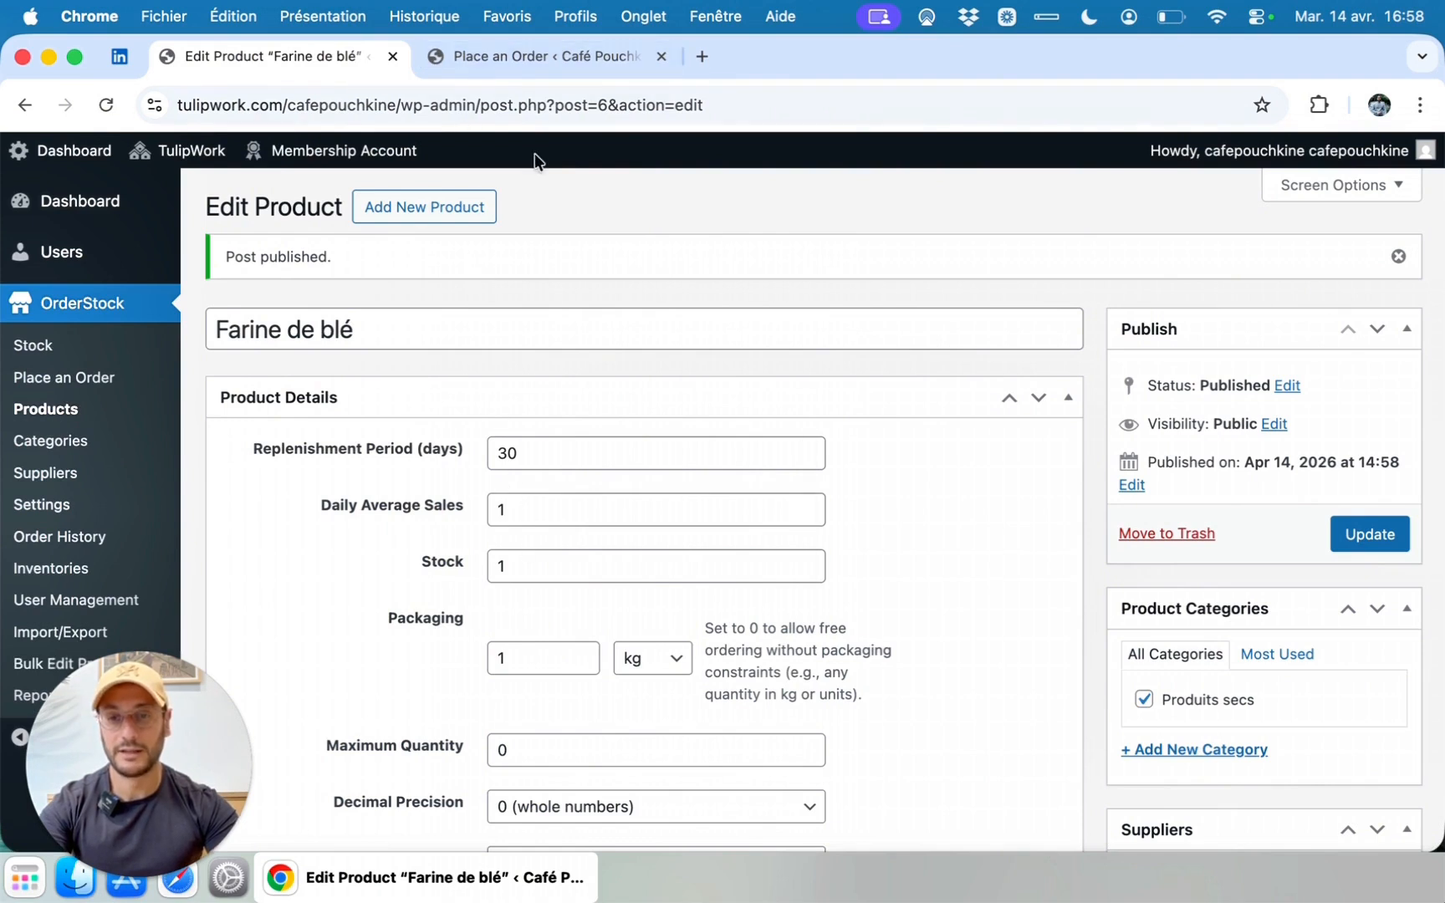
click(516, 53)
double_click(1010, 640)
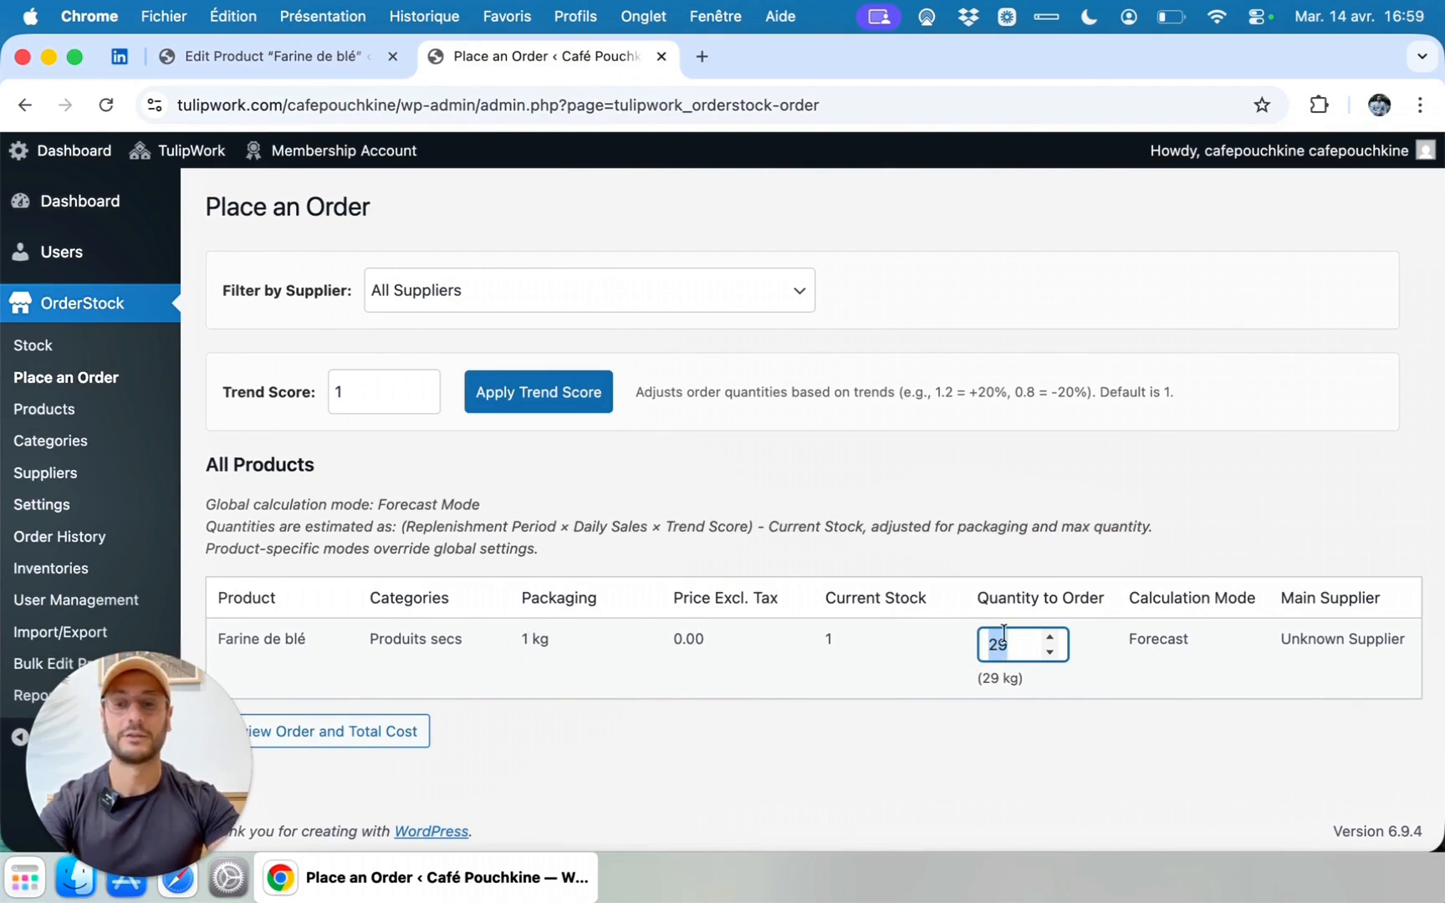
- Compare the replenishment period of Farine de blé with its row on the Place an Order page
click(315, 53)
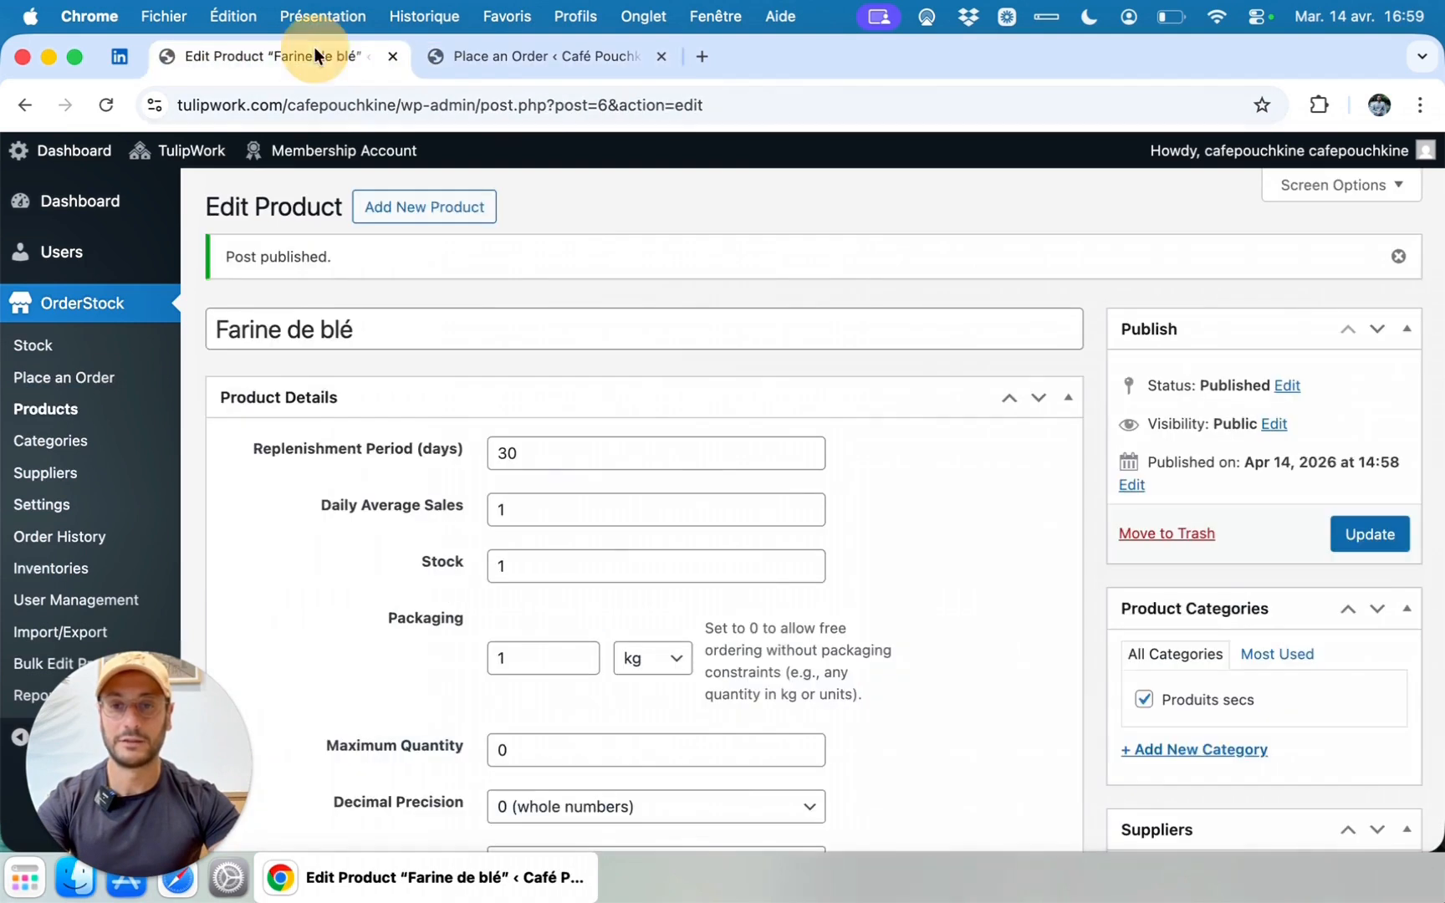
triple_click(368, 445)
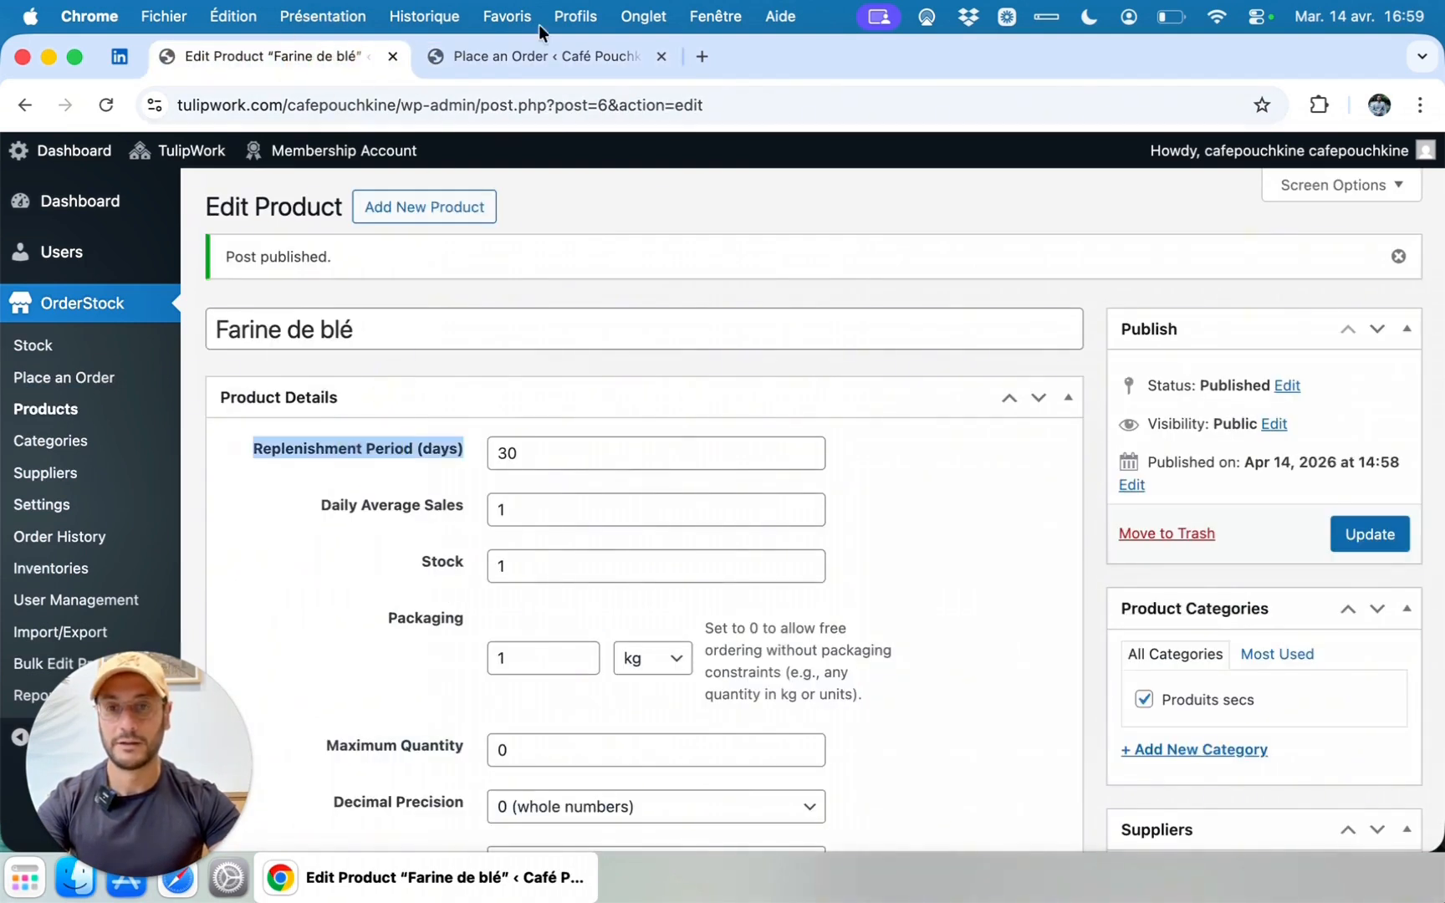
click(531, 46)
click(306, 52)
- Set the packaging of Farine de blé to 5 kg and update the product
scroll(496, 485, down, 2)
click(456, 583)
text(5)
scroll(648, 658, down, 5)
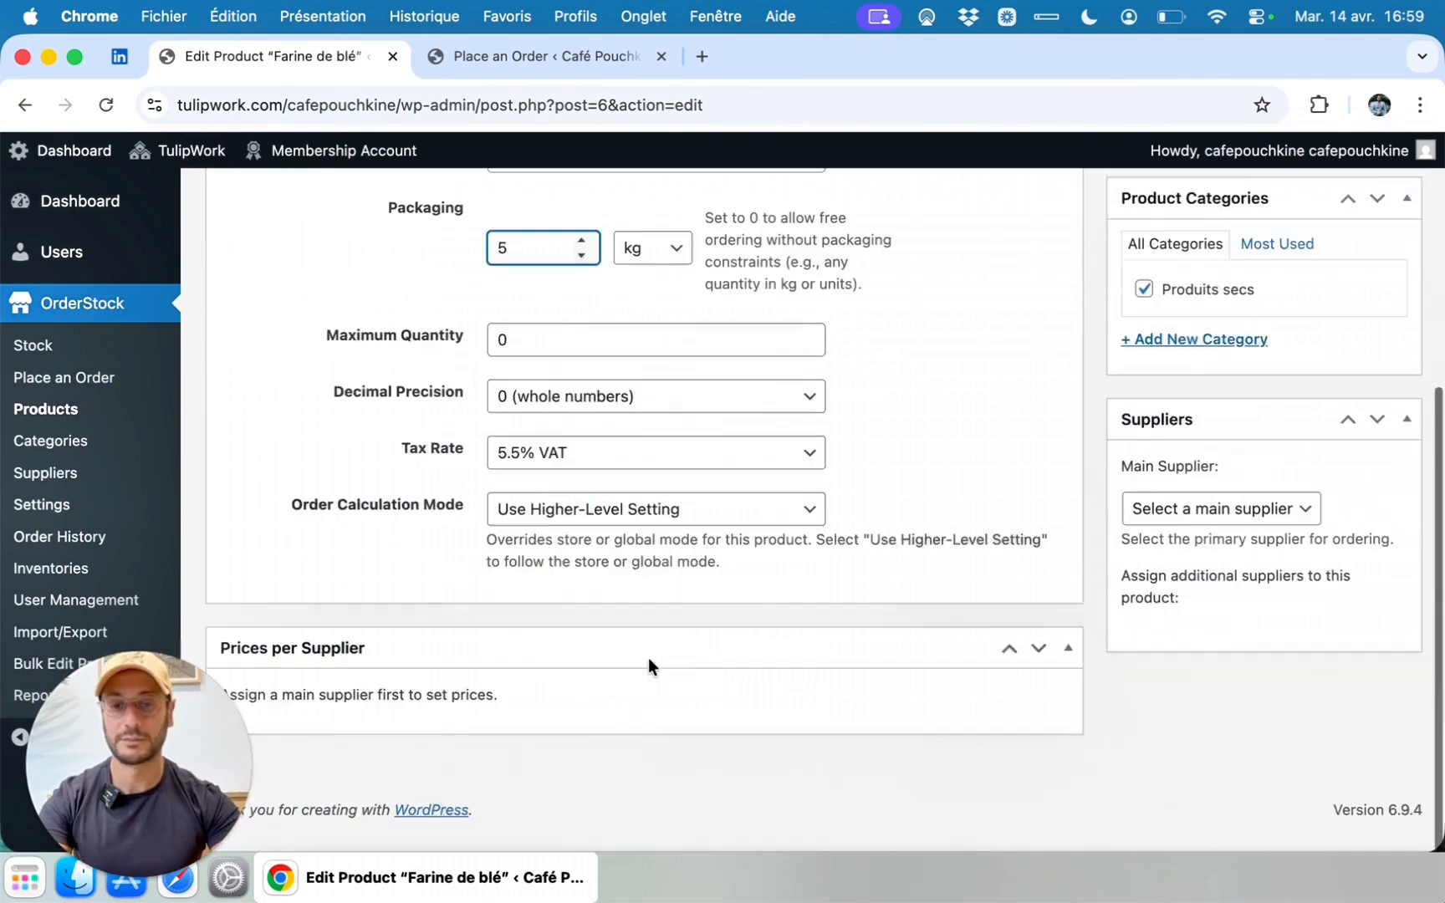
scroll(752, 634, up, 6)
scroll(751, 635, down, 1)
click(1358, 539)
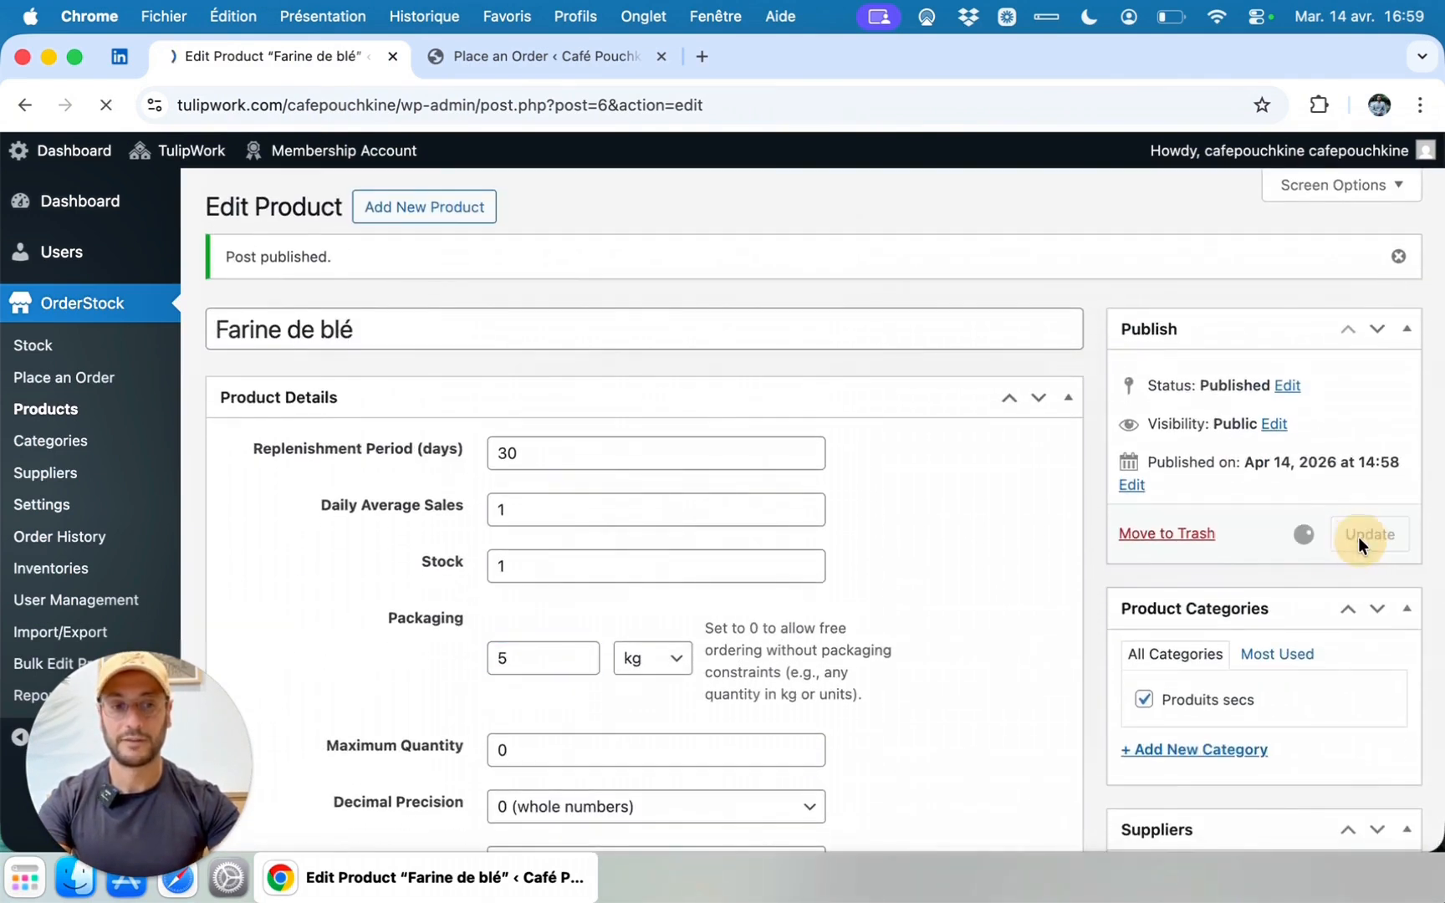
- Reload the Place an Order page and check the packaging and quantity to order for Farine de blé
click(517, 52)
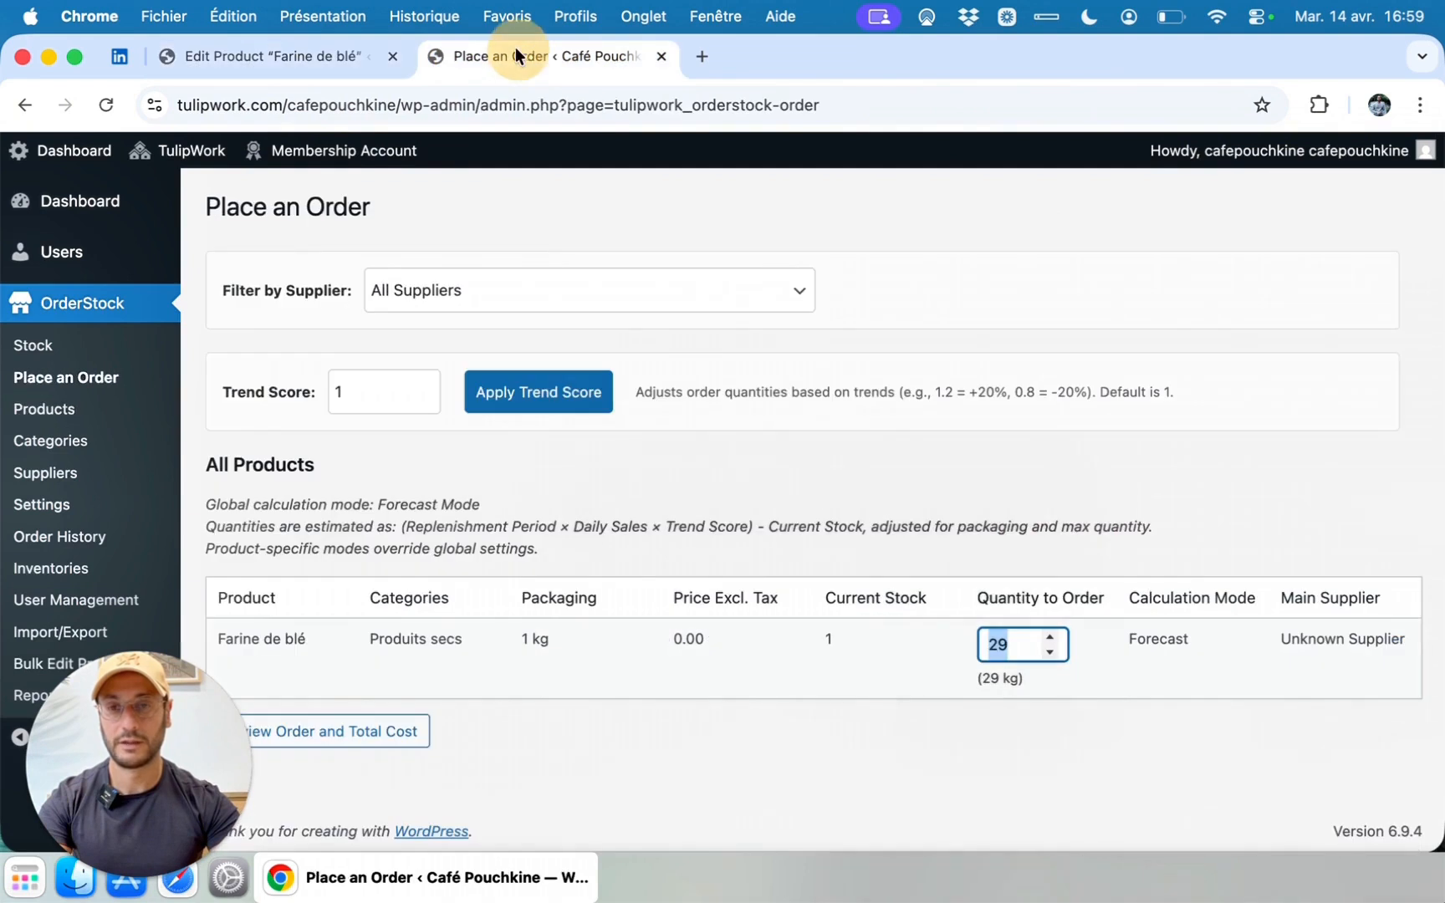
click(117, 378)
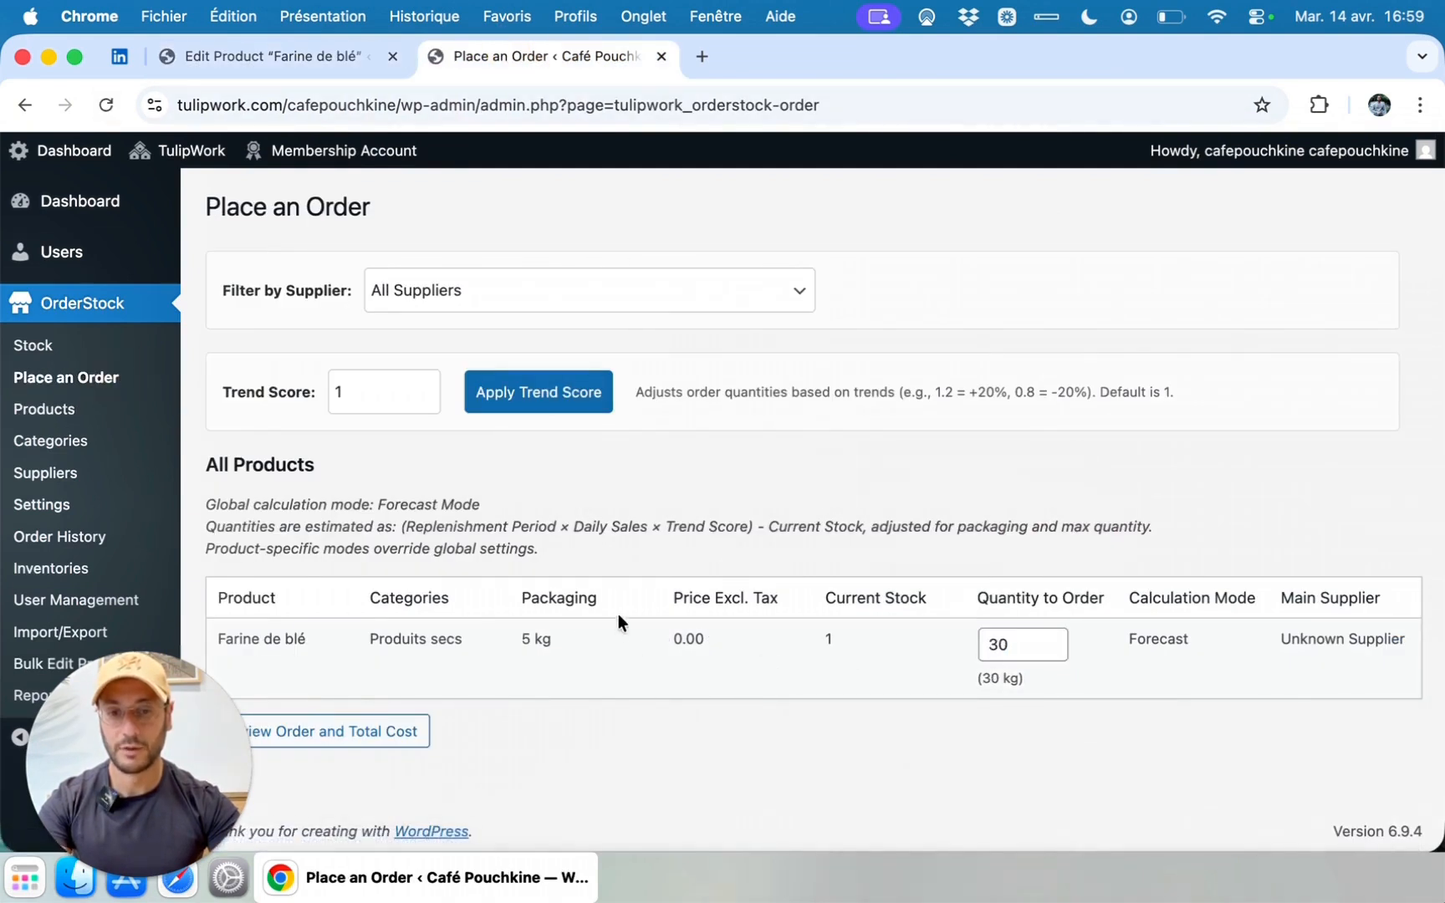
drag(518, 639, 554, 644)
drag(1022, 642, 958, 636)
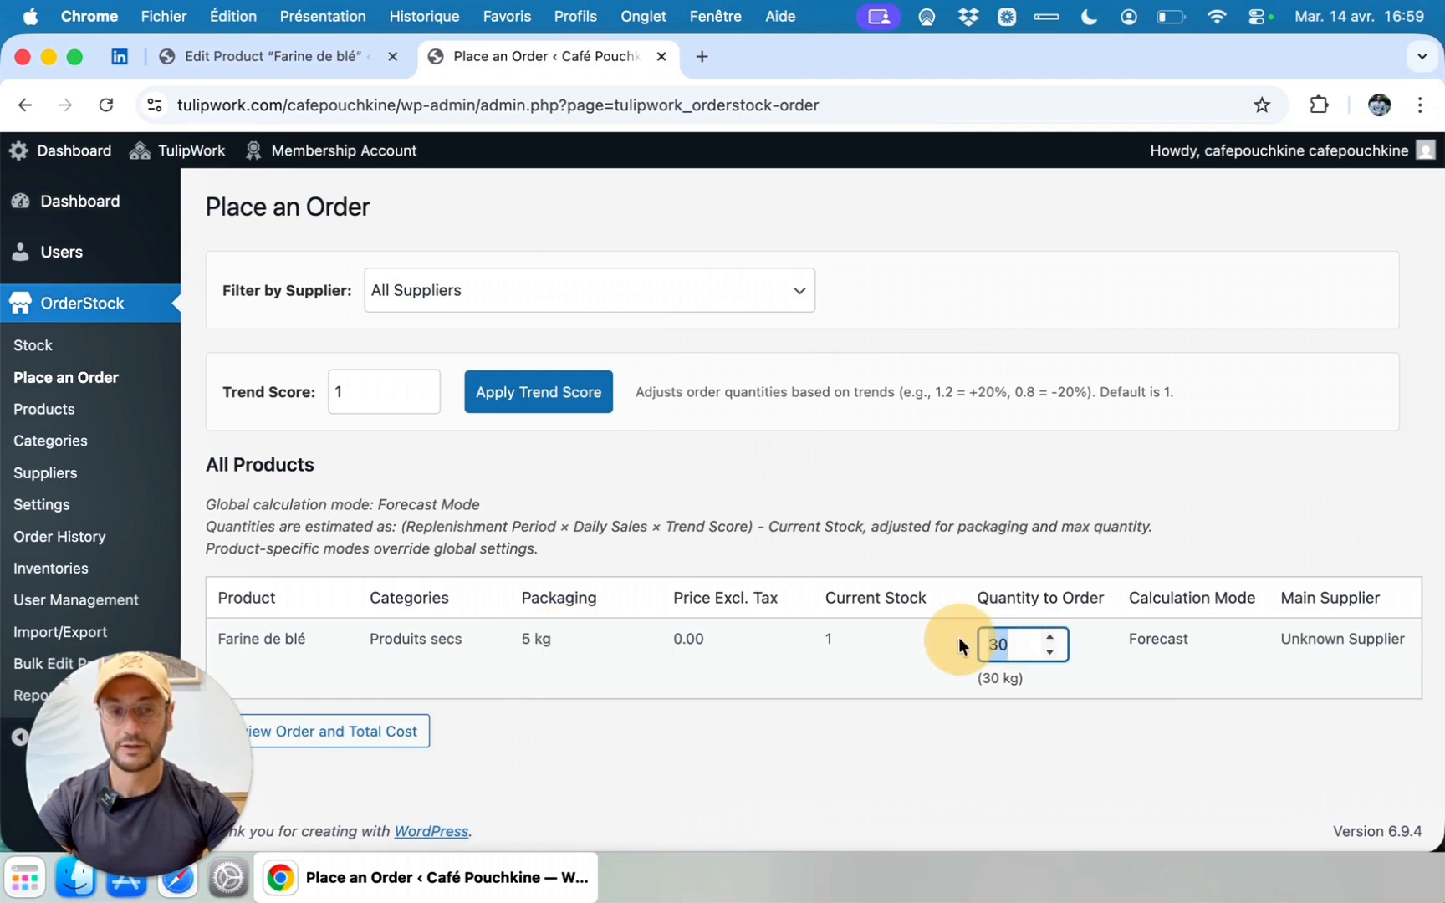
click(884, 644)
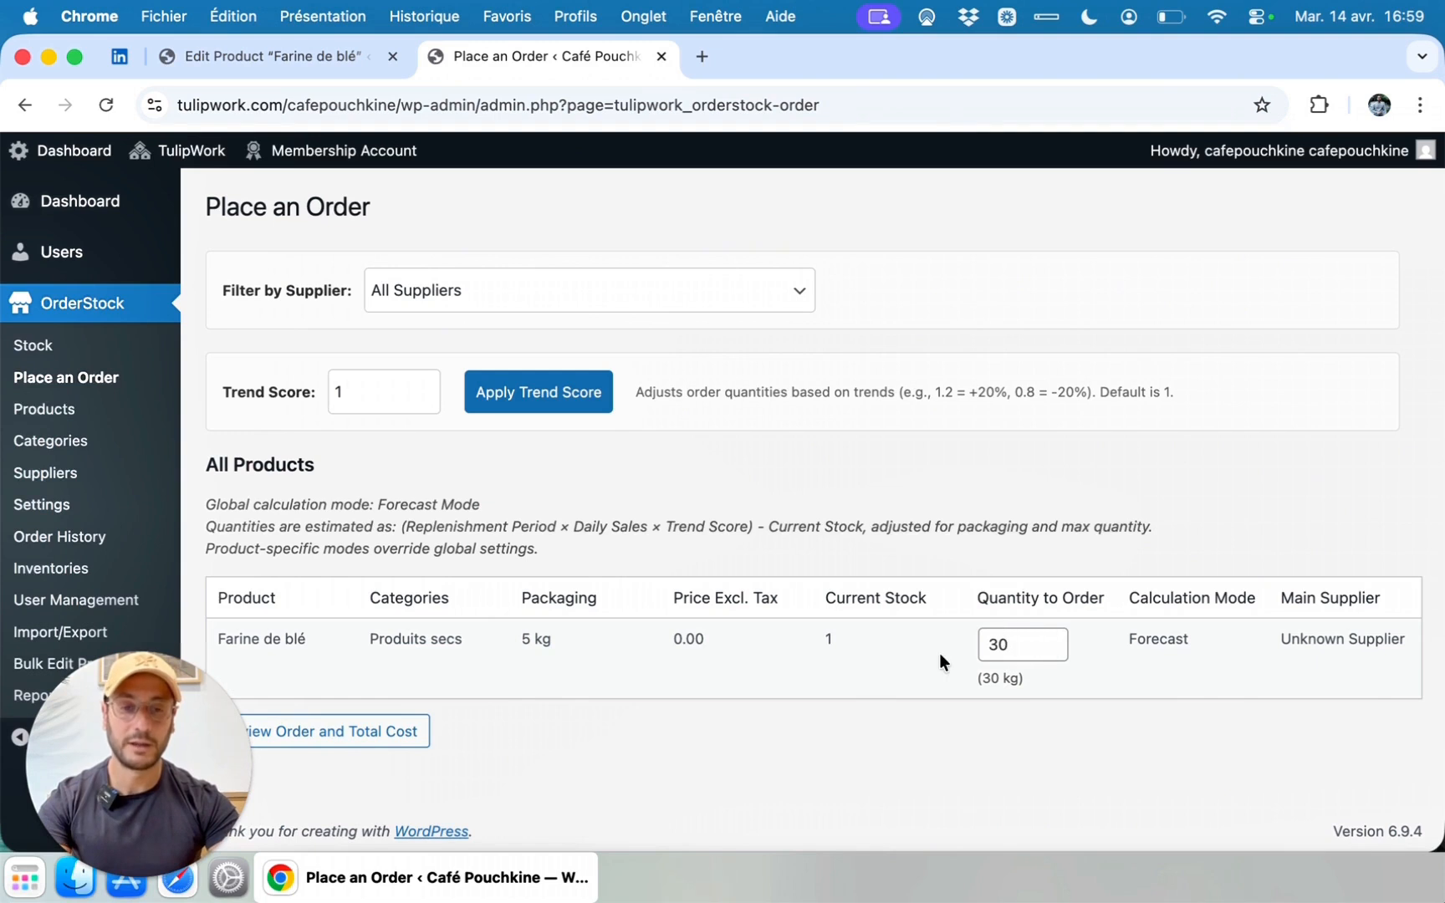
- Change the order calculation mode of Farine de blé to Threshold Mode (Critical Threshold & Target Stock) and update the product
click(296, 55)
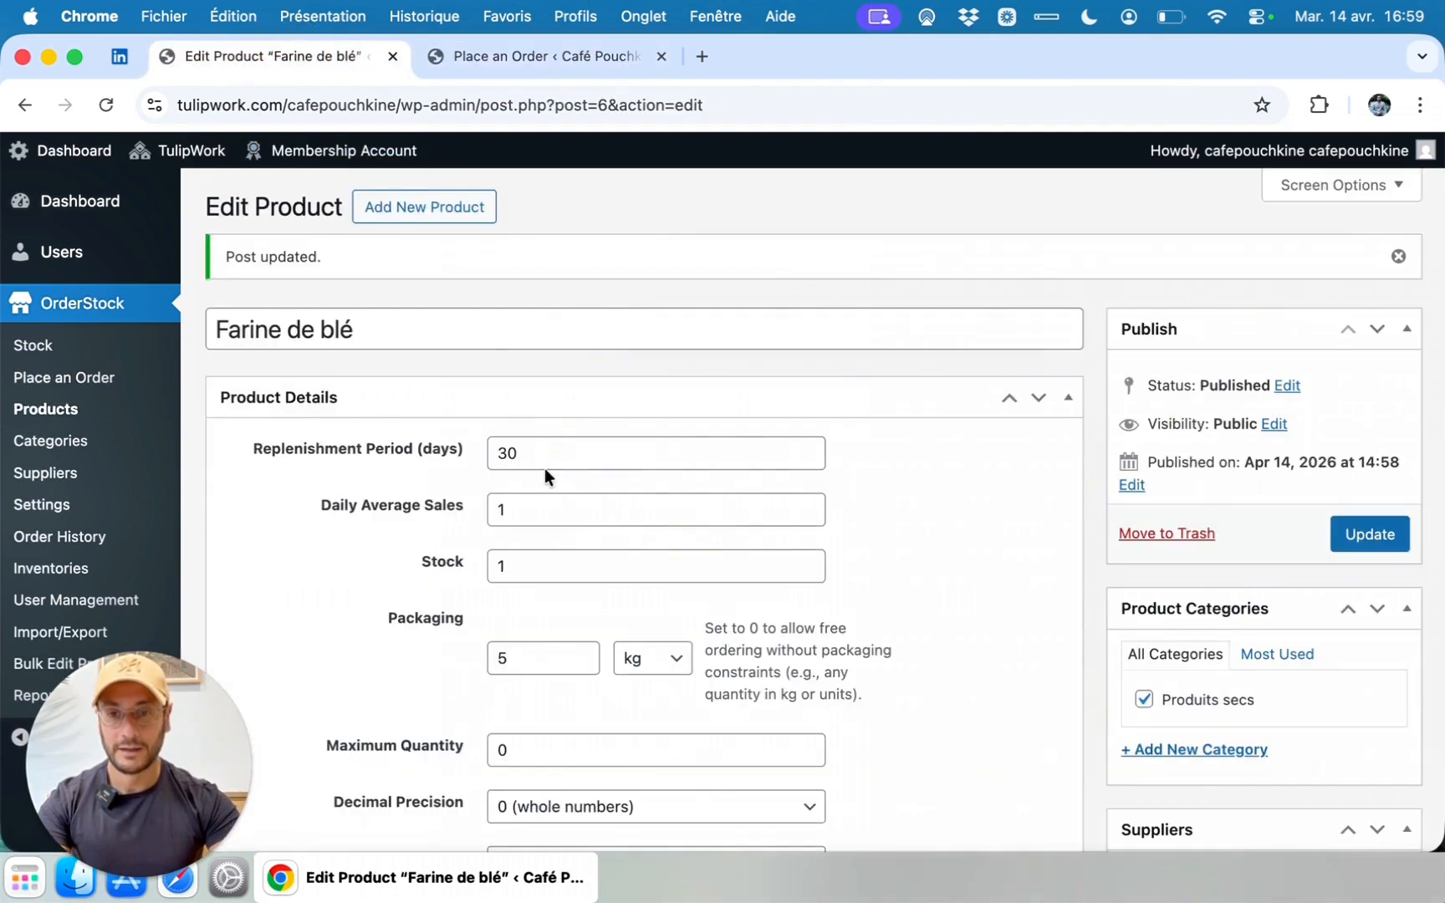
scroll(544, 468, down, 2)
scroll(556, 502, down, 5)
click(590, 530)
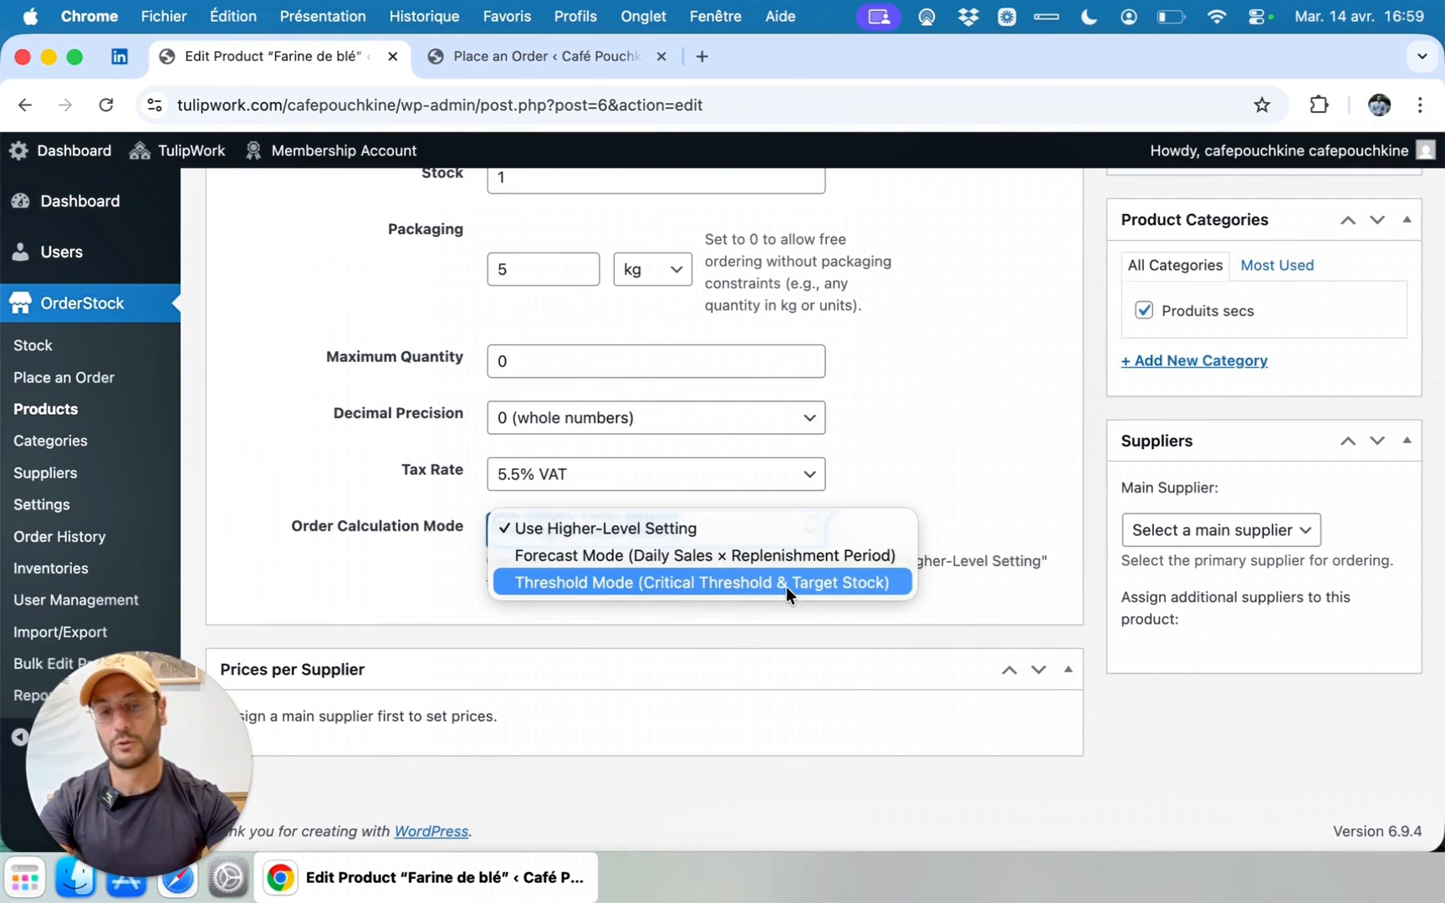
click(856, 579)
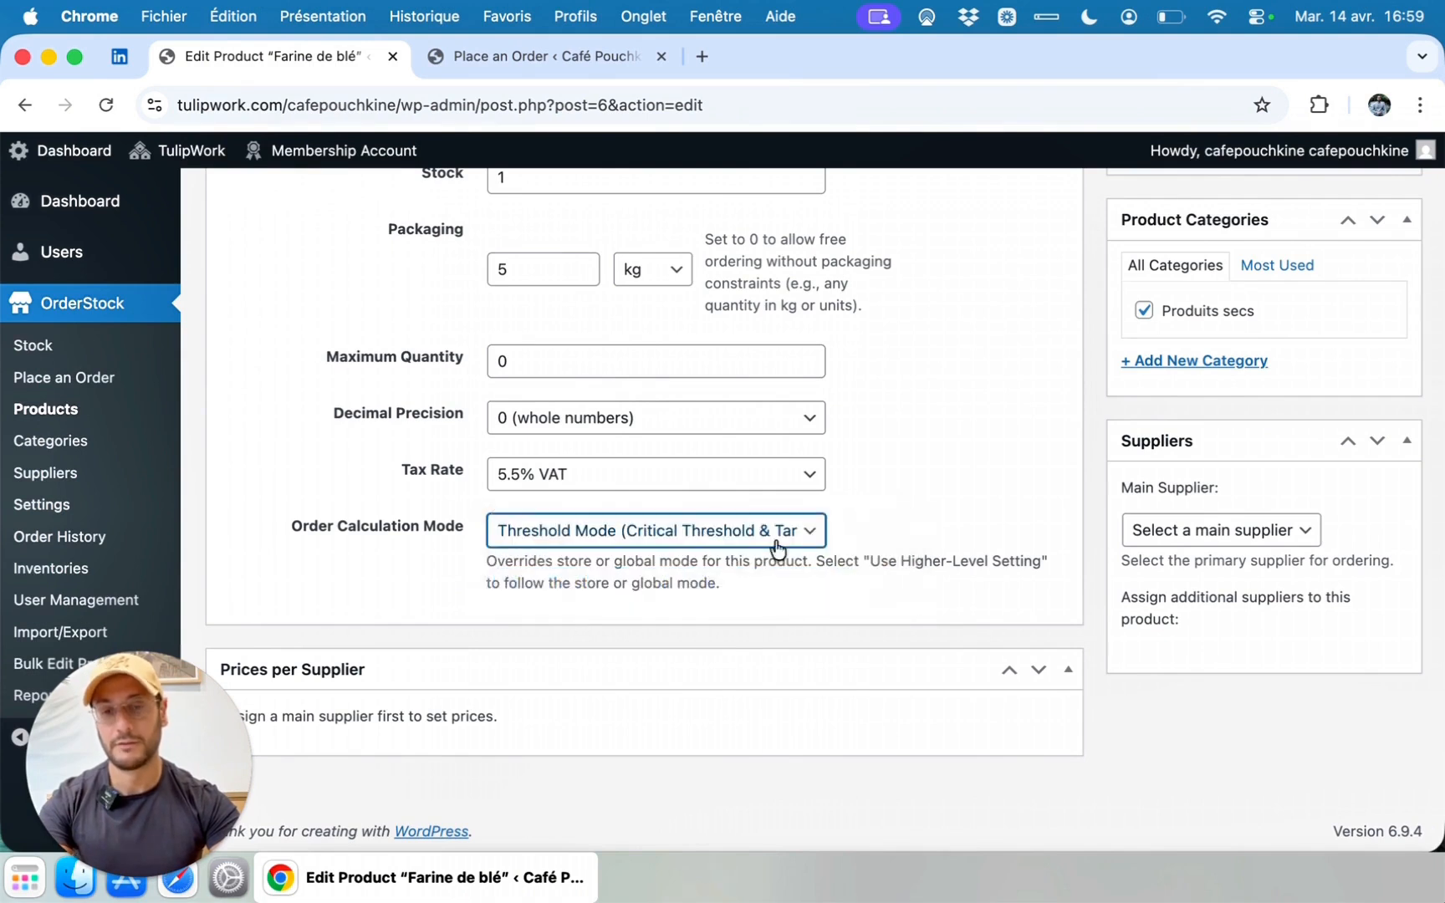
scroll(735, 538, up, 2)
click(735, 539)
click(1046, 508)
scroll(1046, 504, up, 4)
click(1368, 379)
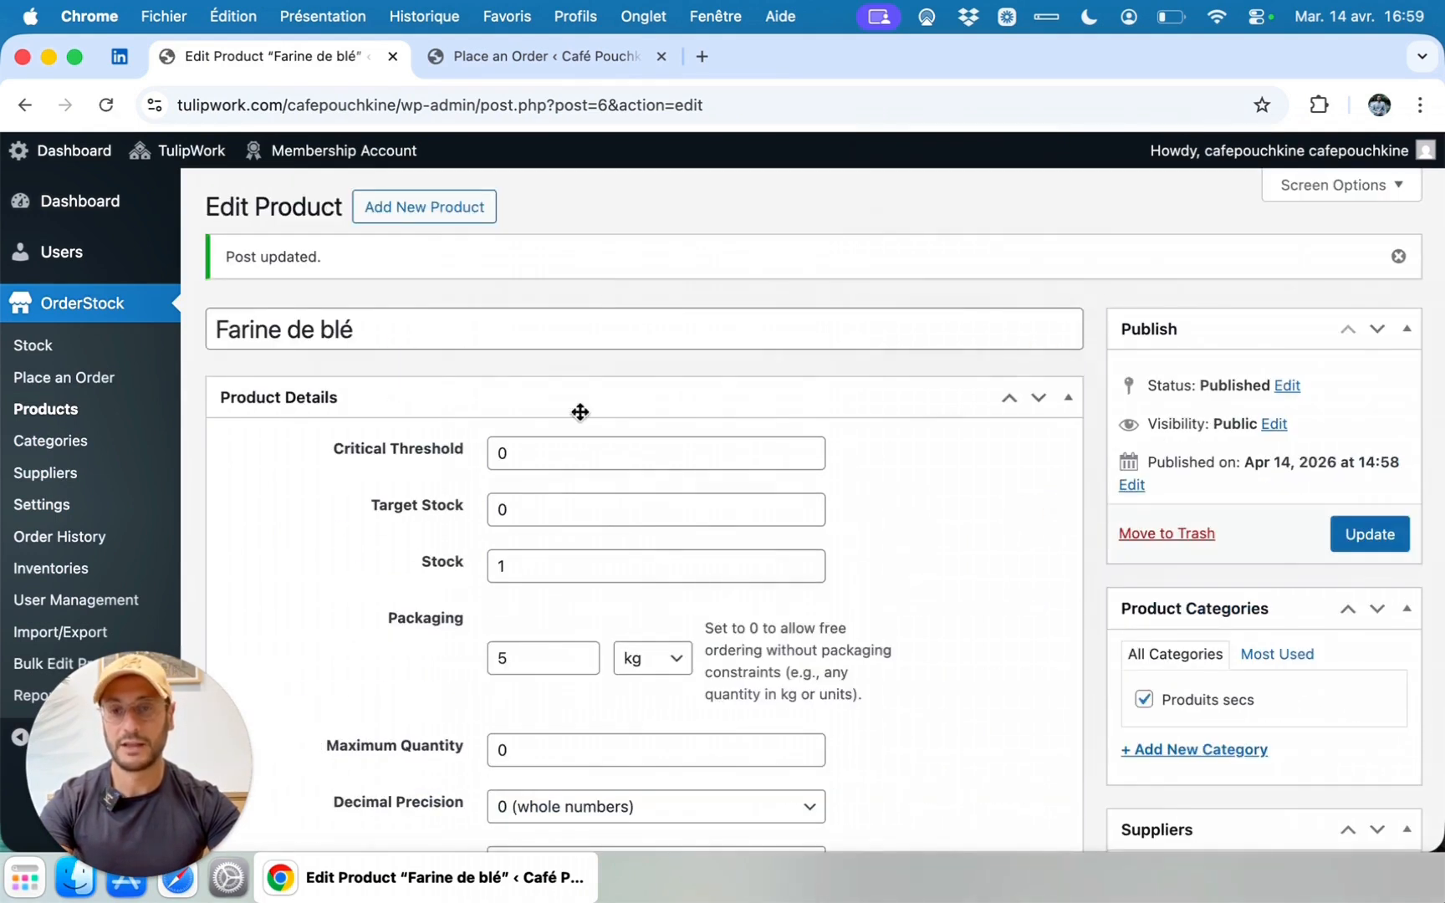
- Set the product's critical threshold to 2 and its target stock to 20
click(501, 448)
drag(502, 446, 479, 452)
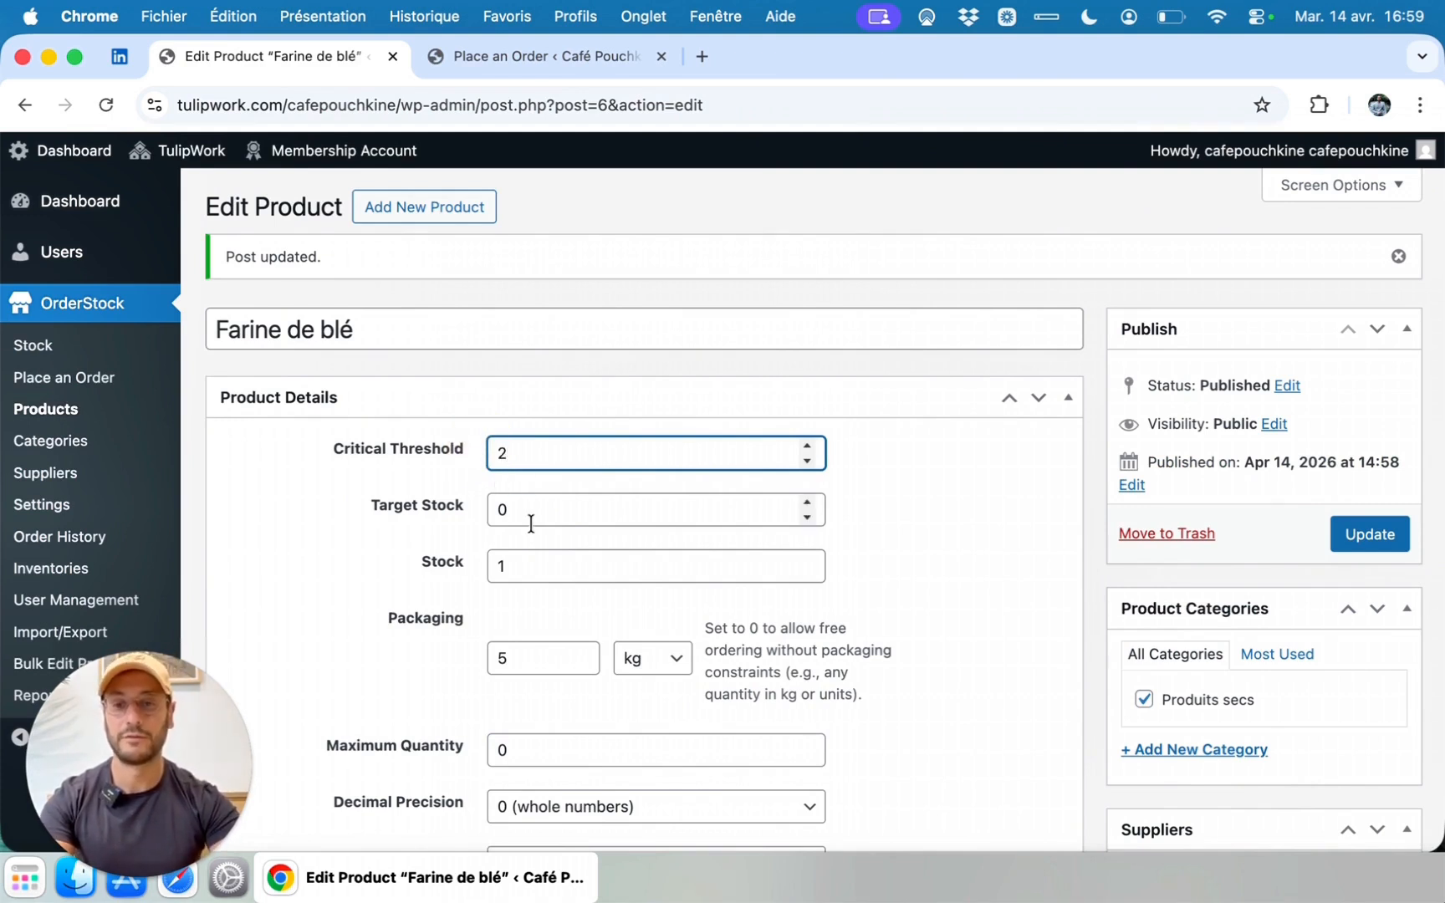
drag(530, 519, 452, 520)
text(20)
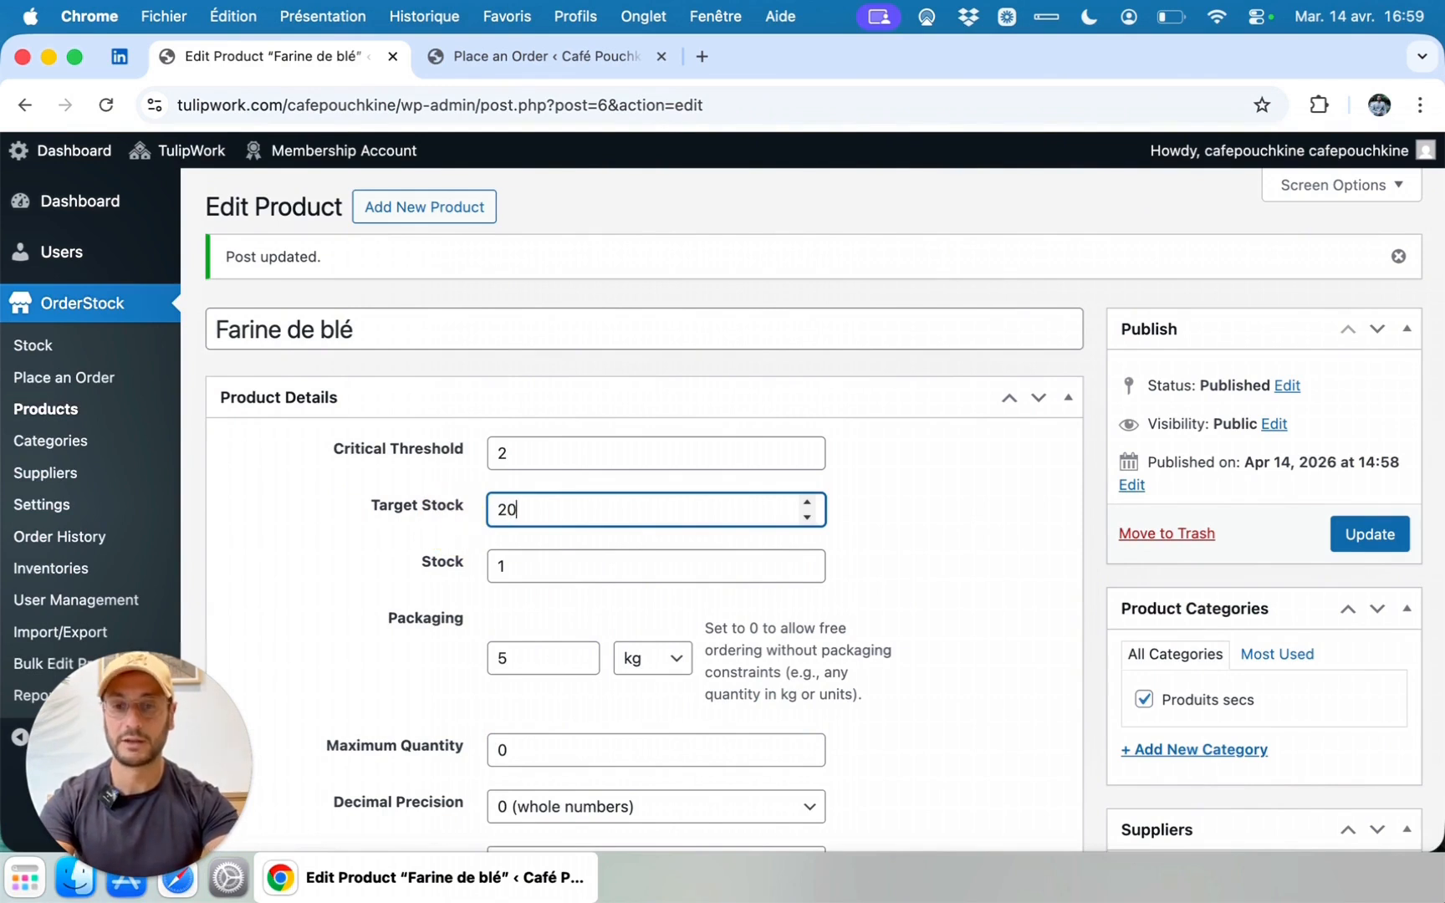
click(388, 523)
- Set the product's packaging to 1 kg and update the product
drag(522, 659, 455, 658)
text(1)
click(1376, 539)
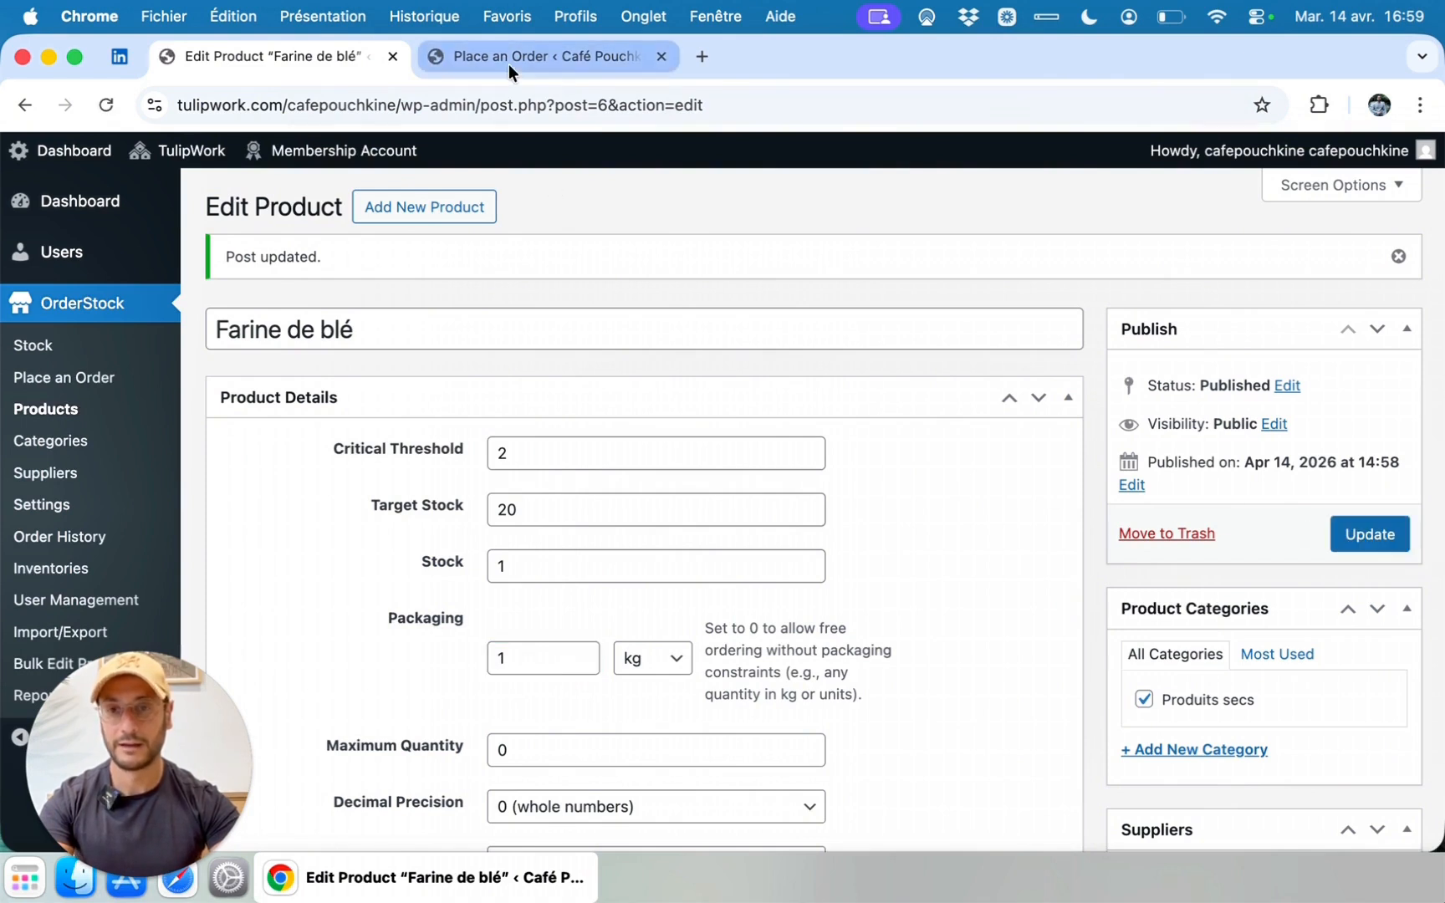
- Open the Place an Order page in a new tab and close the outdated order tab
right_click(110, 383)
click(125, 391)
click(660, 57)
click(552, 61)
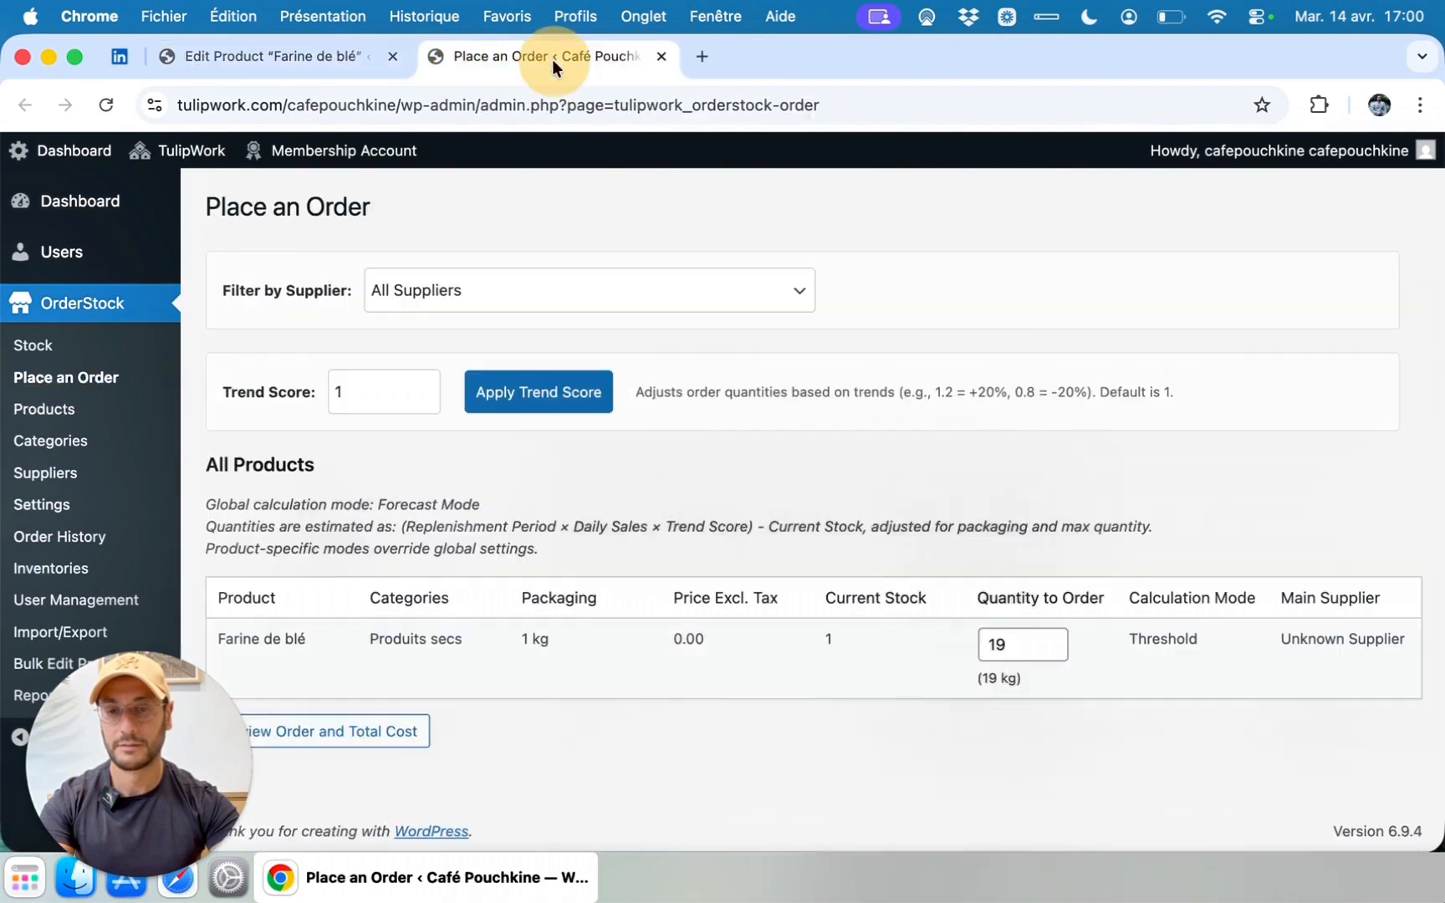
- Compare the product's target stock, stock and critical threshold with its quantity to order on the Place an Order page
click(301, 68)
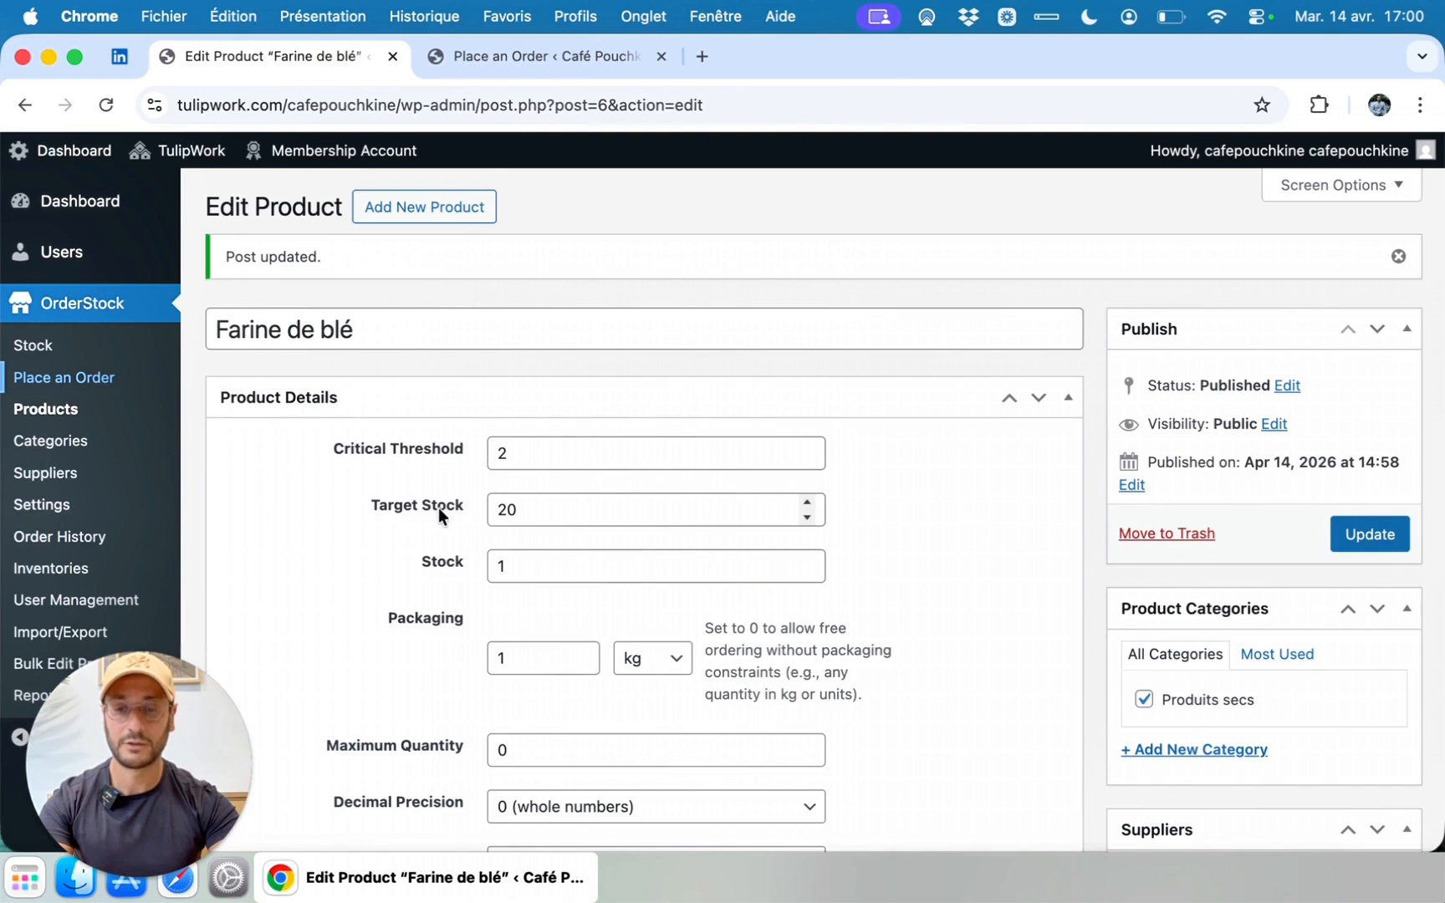
click(466, 510)
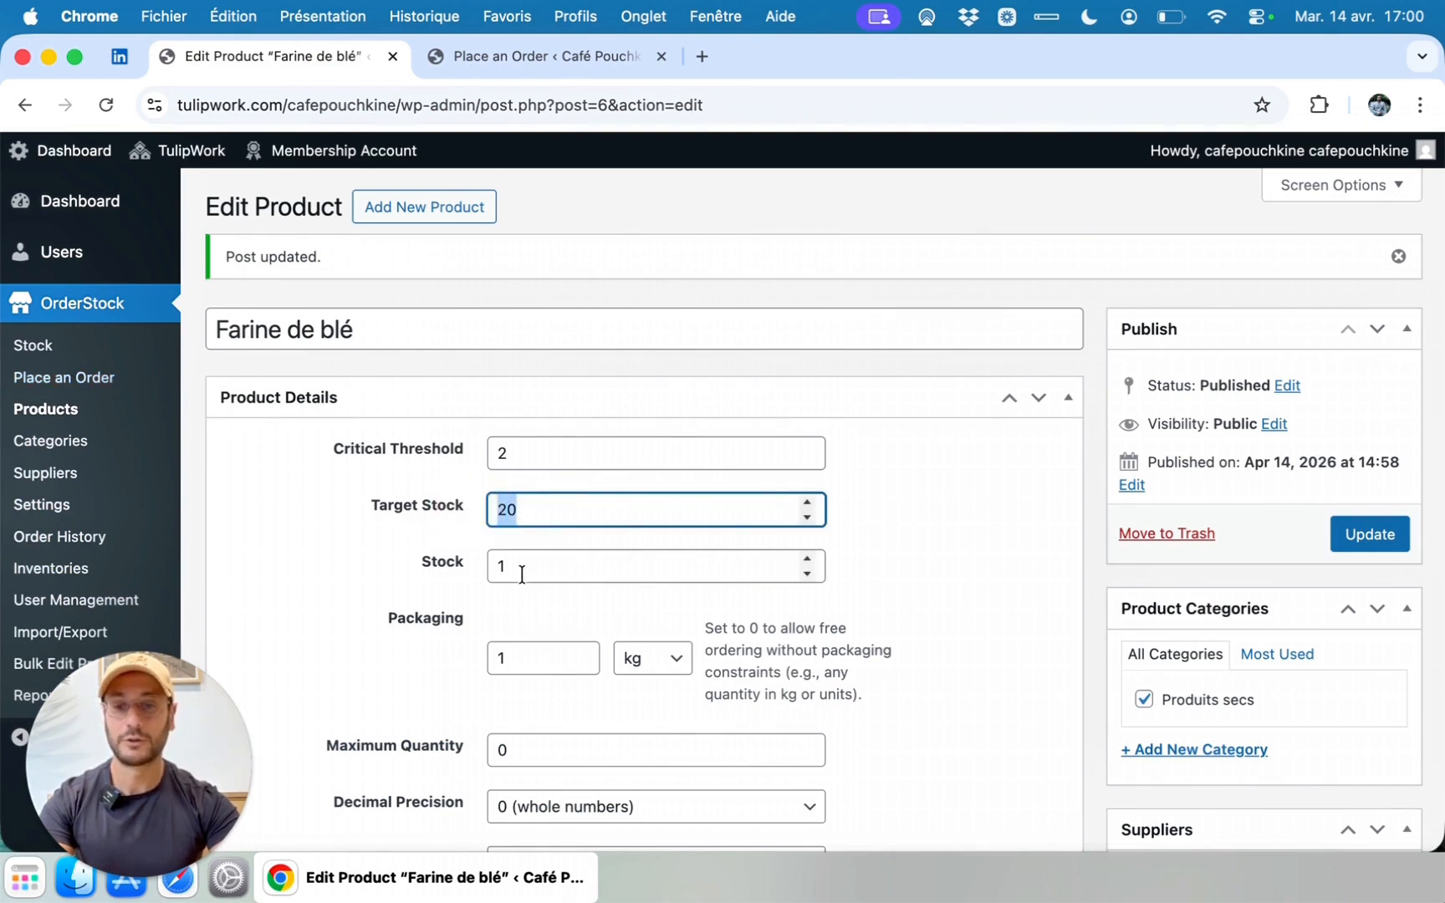
click(465, 454)
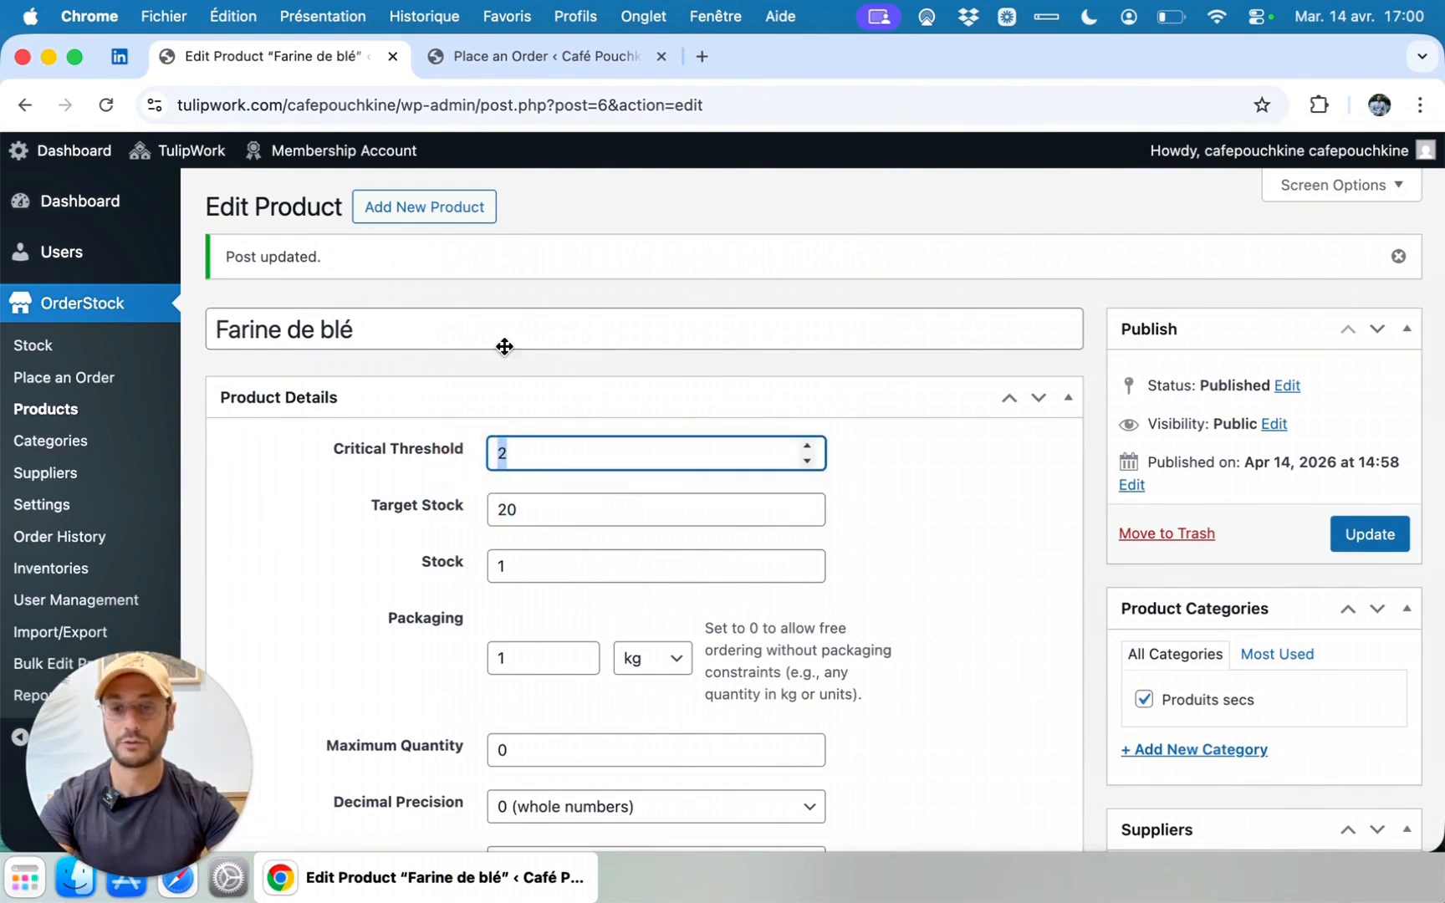
click(493, 59)
drag(1003, 649, 964, 647)
click(973, 650)
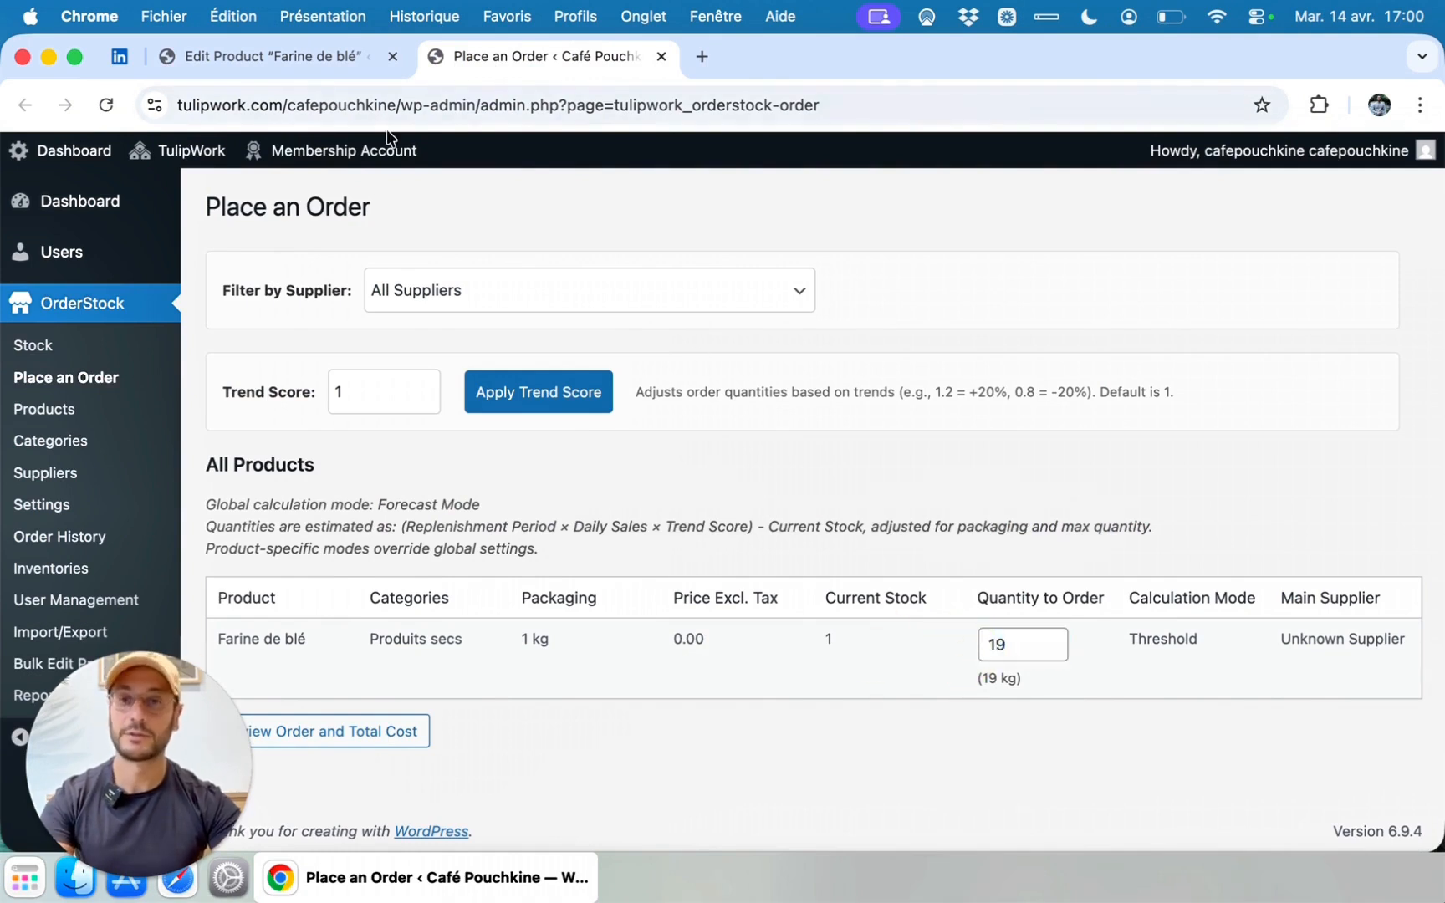
- Update Farine de blé with a stock of 3 and check its quantity to order on the Place an Order page
click(273, 57)
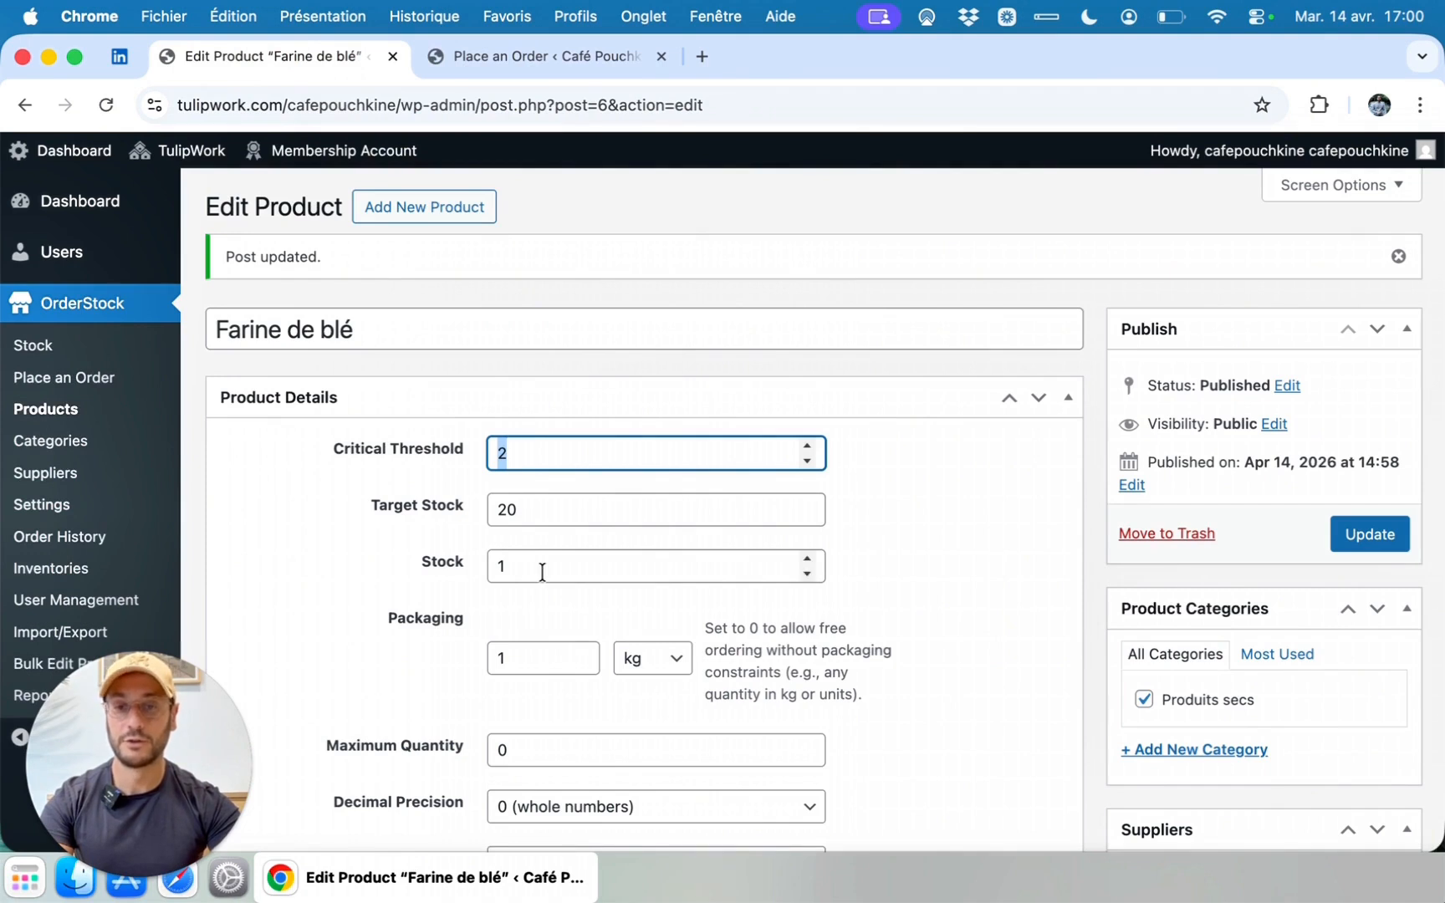
click(436, 563)
text(3)
click(472, 56)
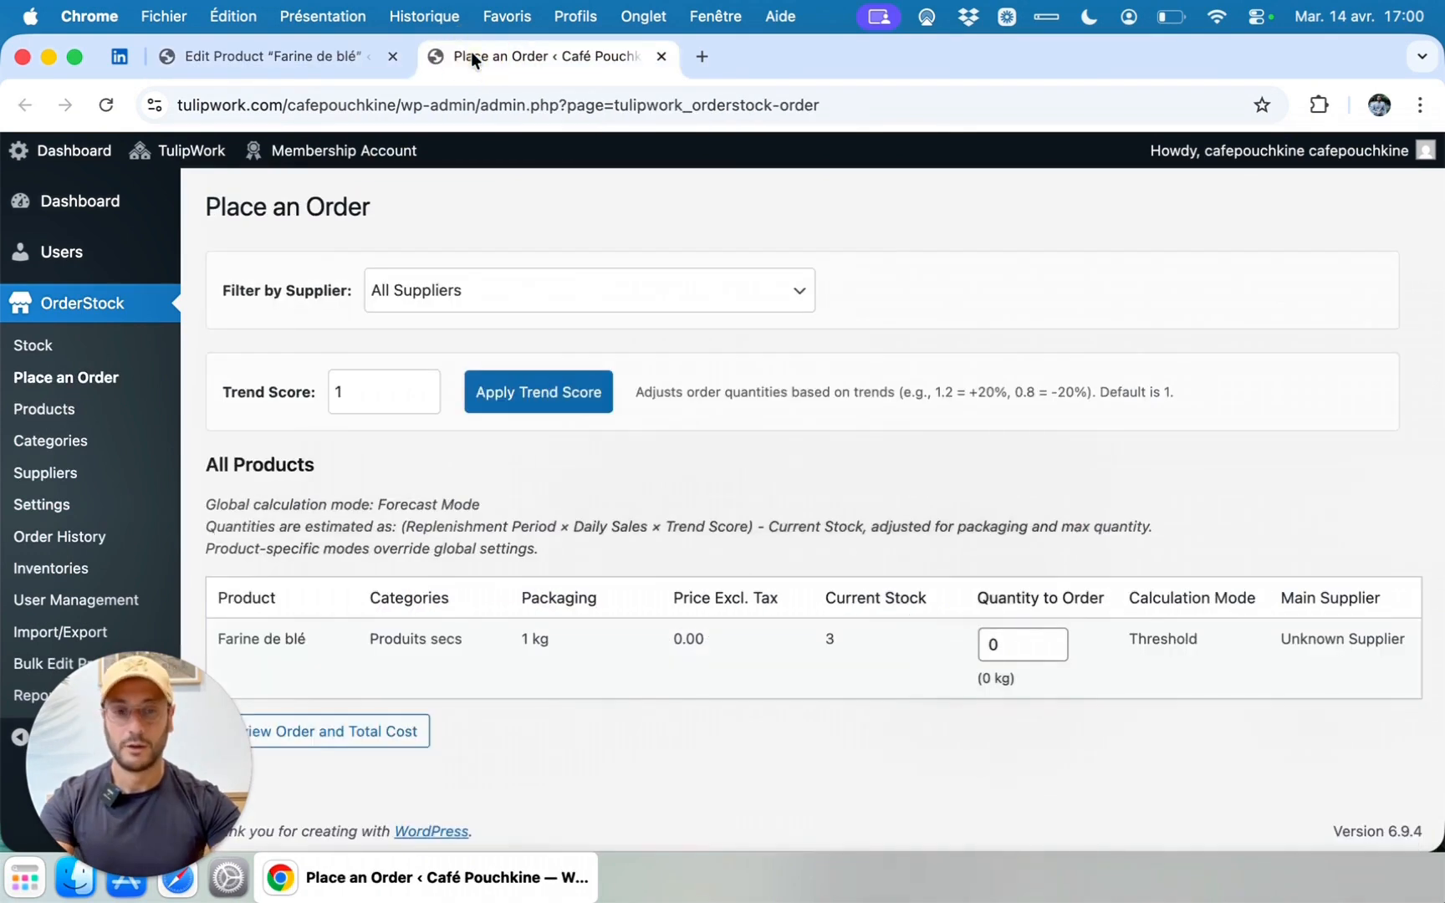
drag(1020, 648, 926, 639)
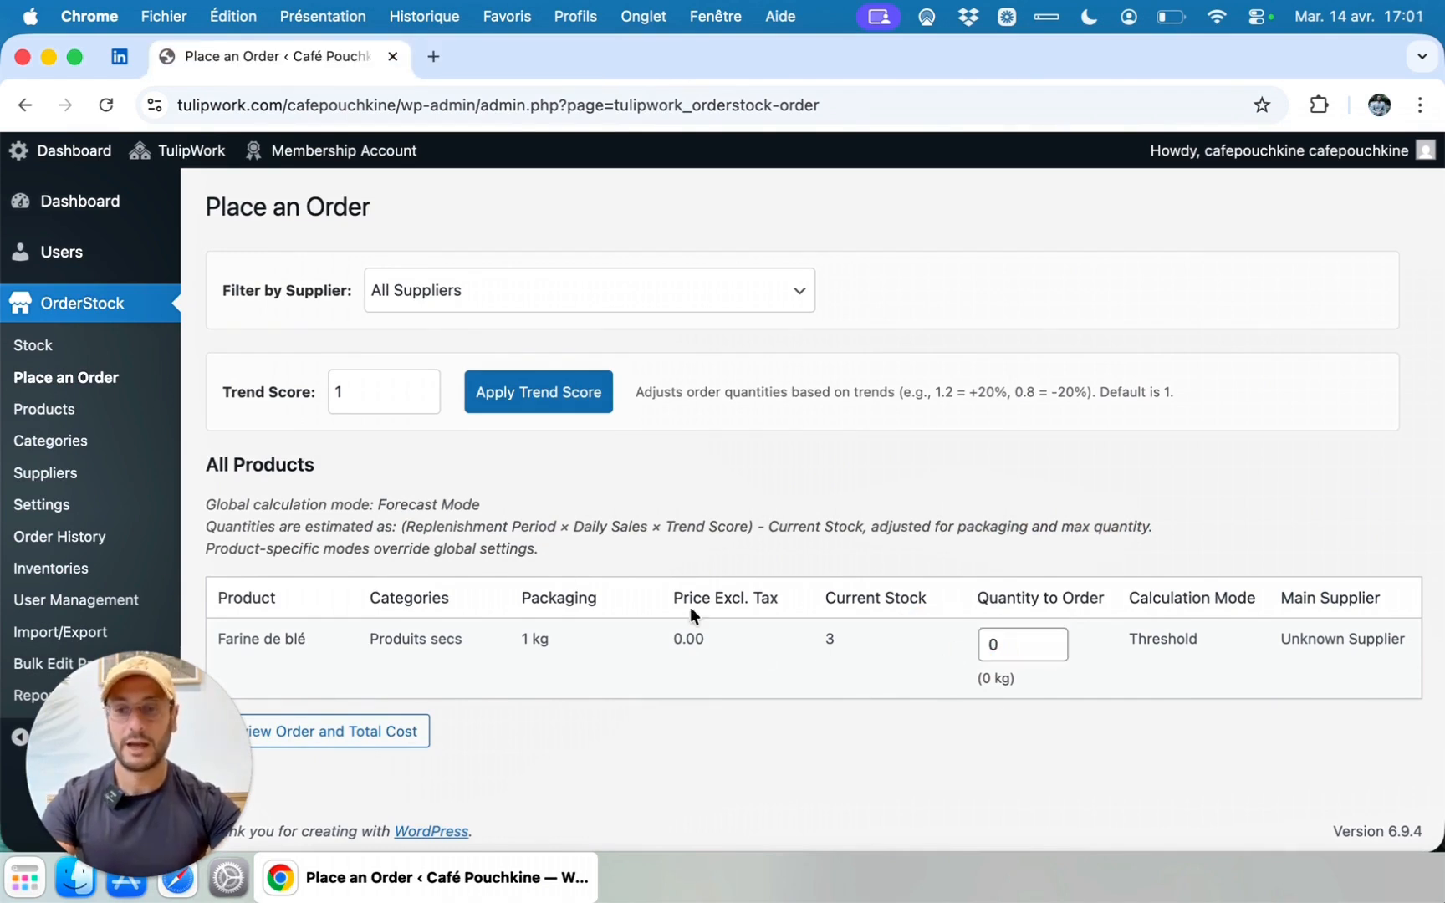
- Override the quantity to order for Farine de blé with 3 and preview the order and total cost
drag(985, 644, 946, 639)
text(3)
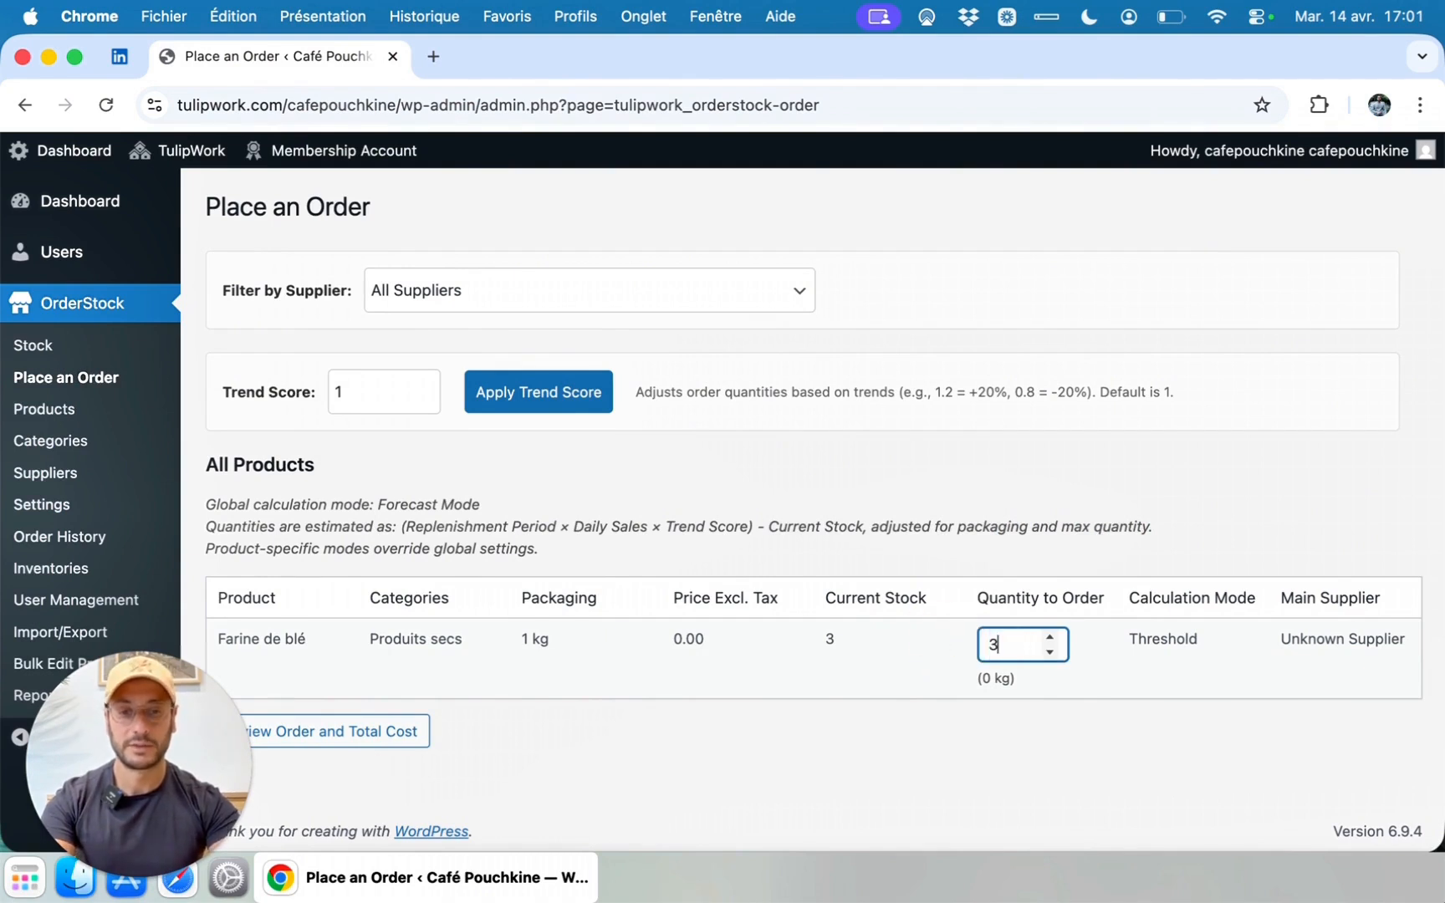
click(290, 732)
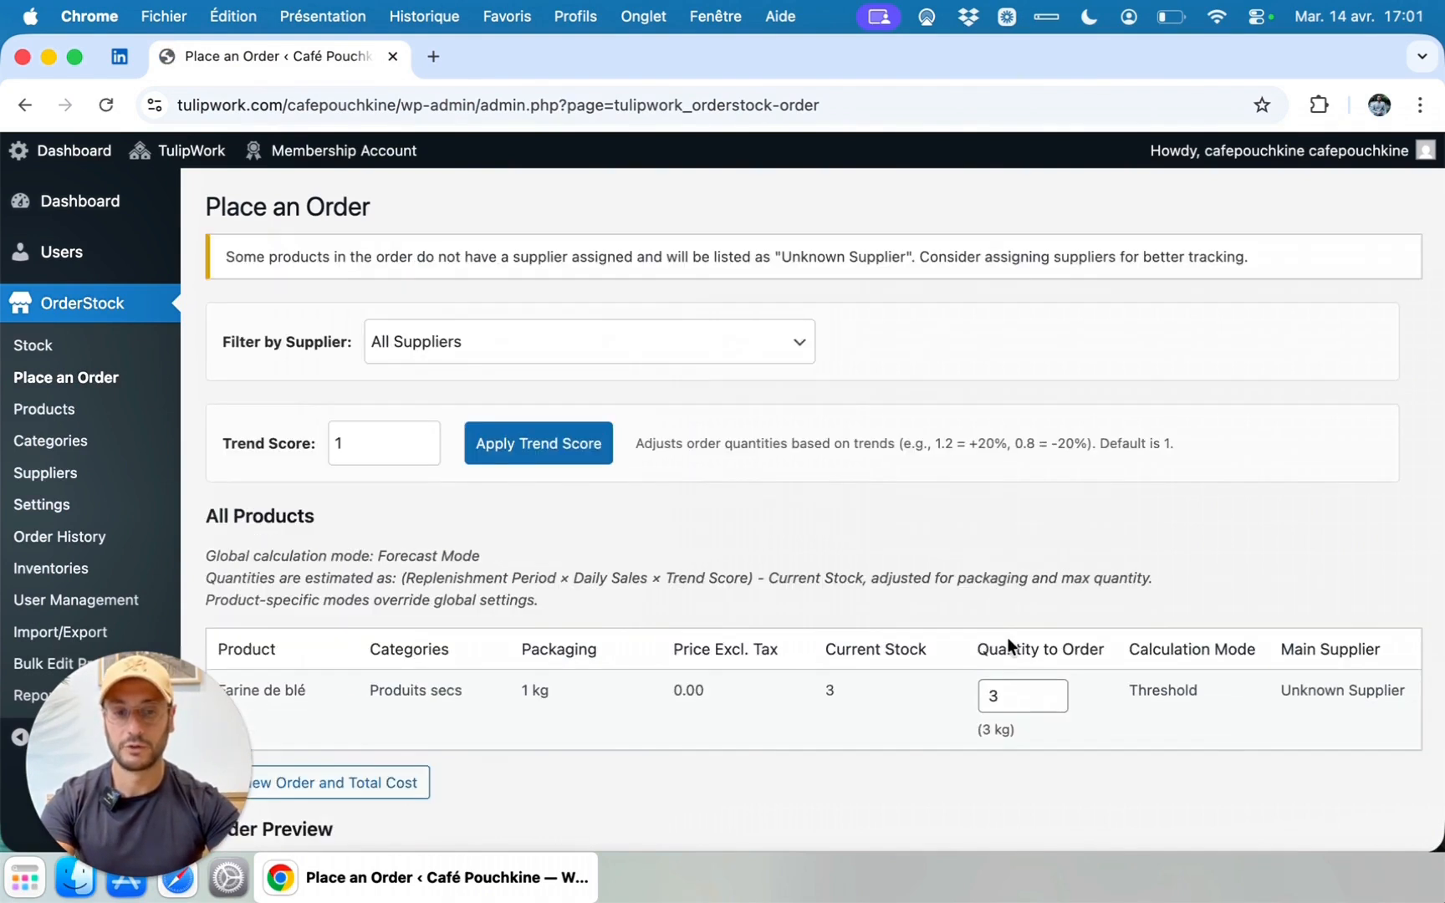
- Review the order preview, its totals and the supplier notice on the Place an Order page
scroll(605, 594, down, 5)
scroll(994, 574, down, 2)
scroll(780, 595, up, 3)
scroll(768, 700, down, 3)
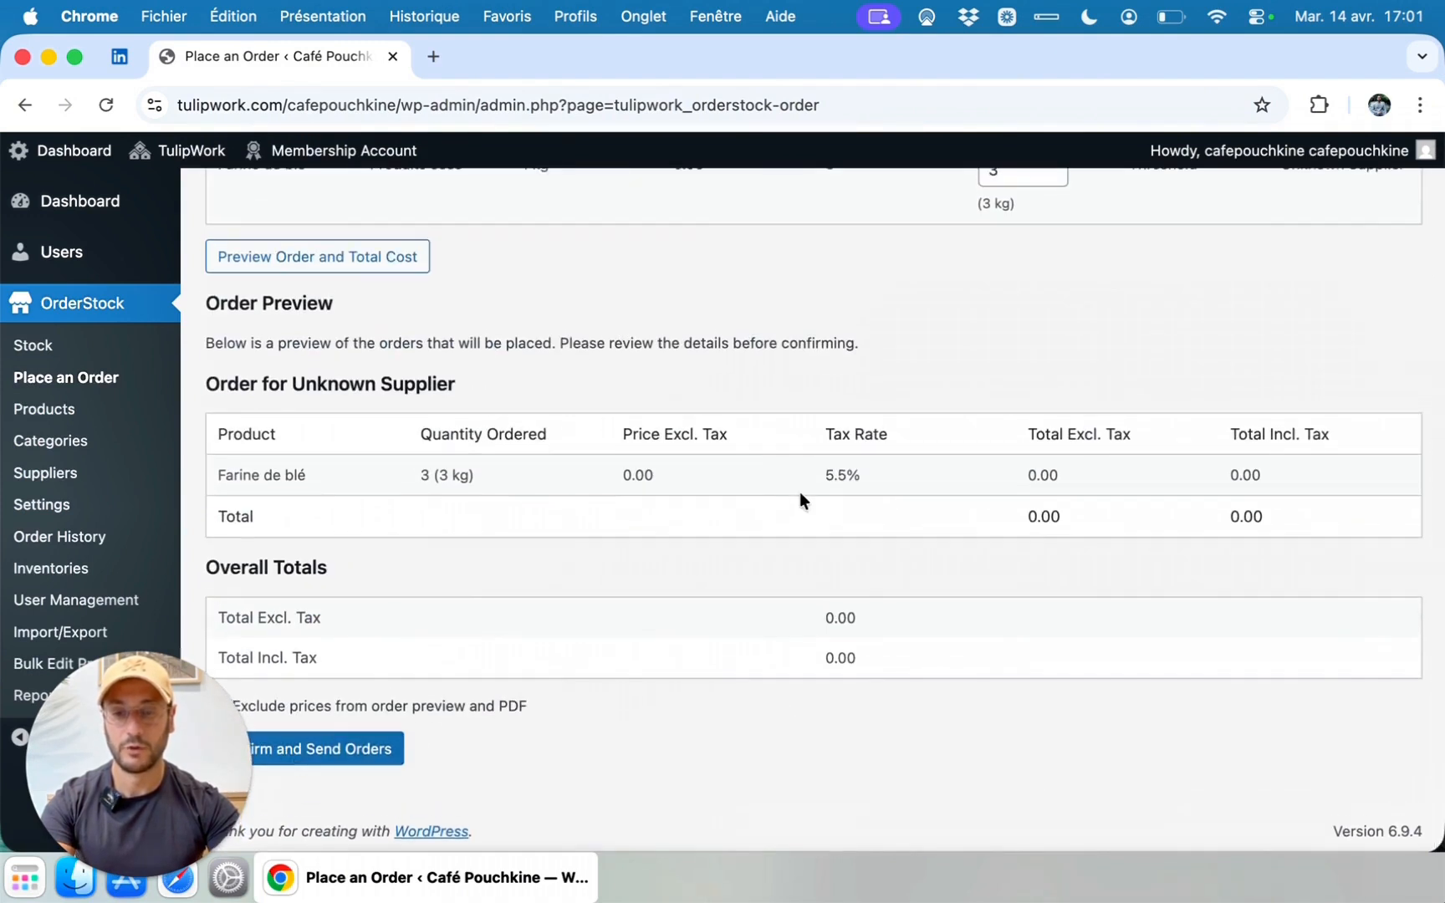
scroll(800, 500, up, 5)
scroll(799, 492, down, 1)
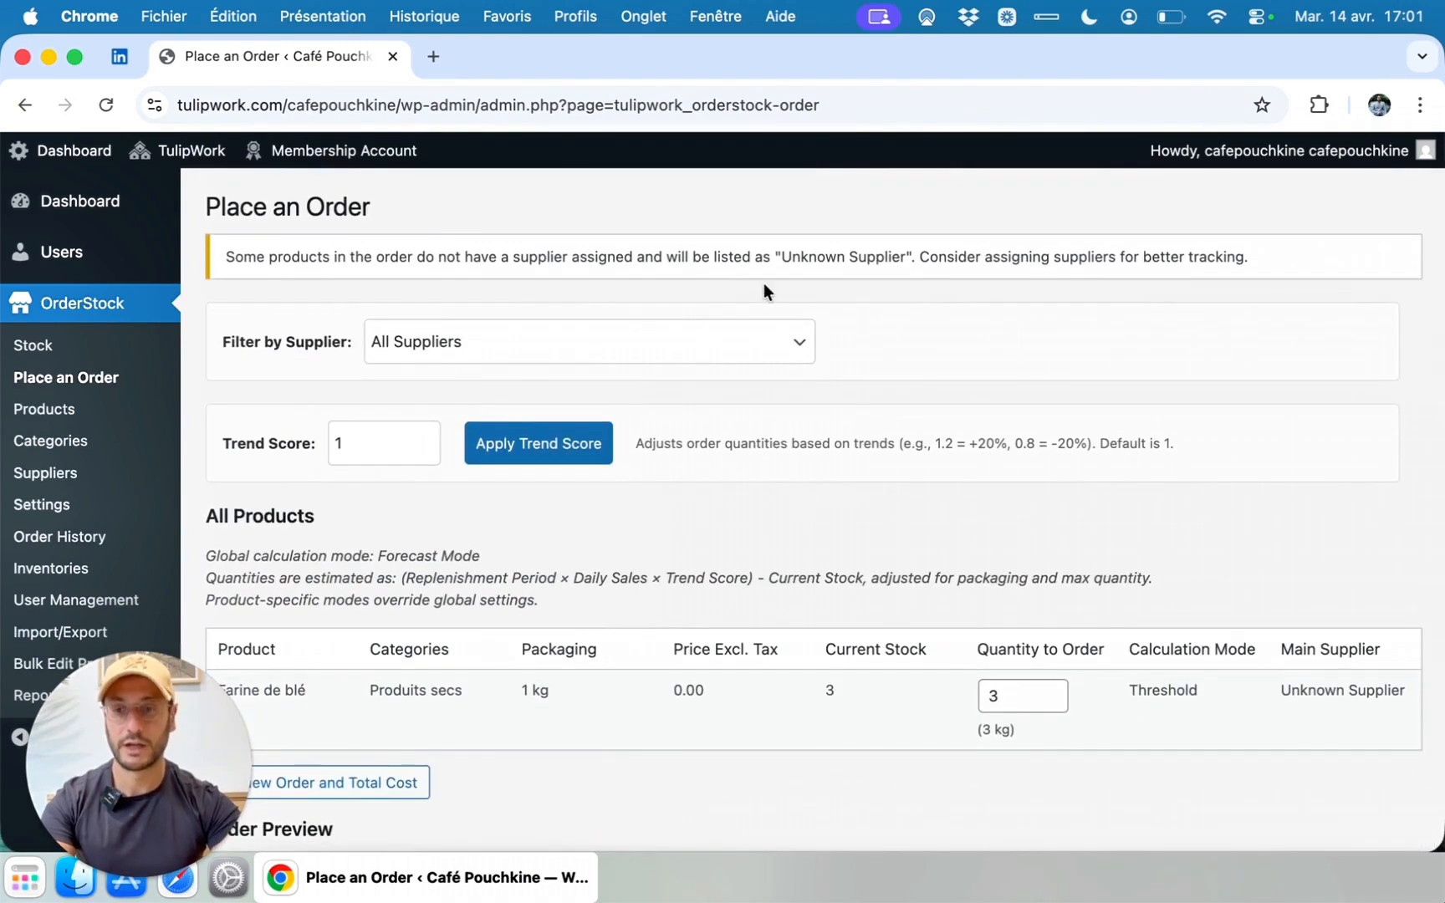
drag(231, 258, 258, 280)
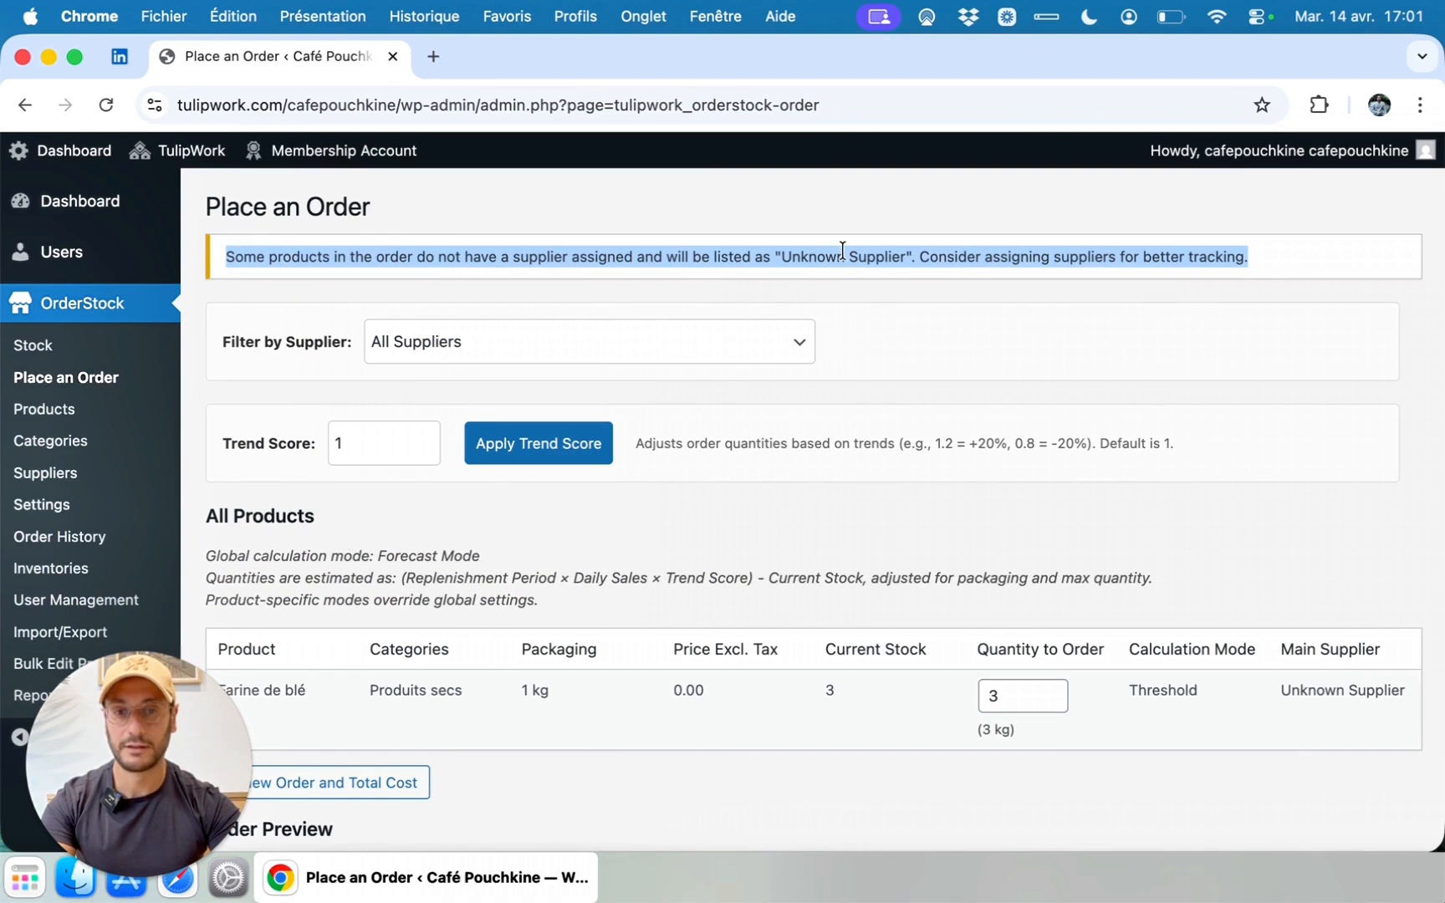
- Check the main supplier choices in the Farine de blé product and open the Suppliers list
click(72, 412)
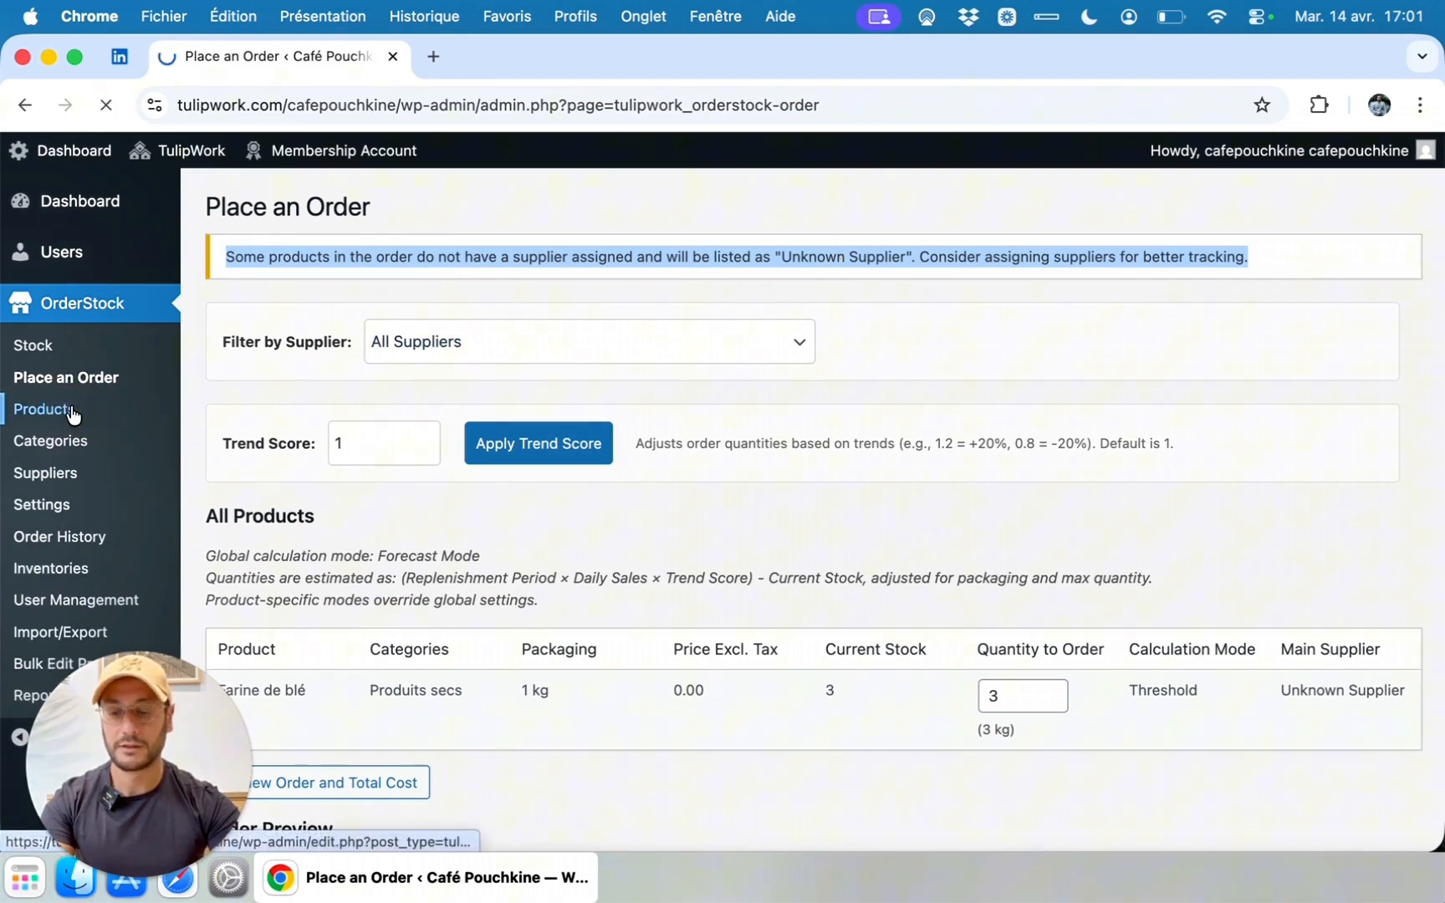
click(318, 398)
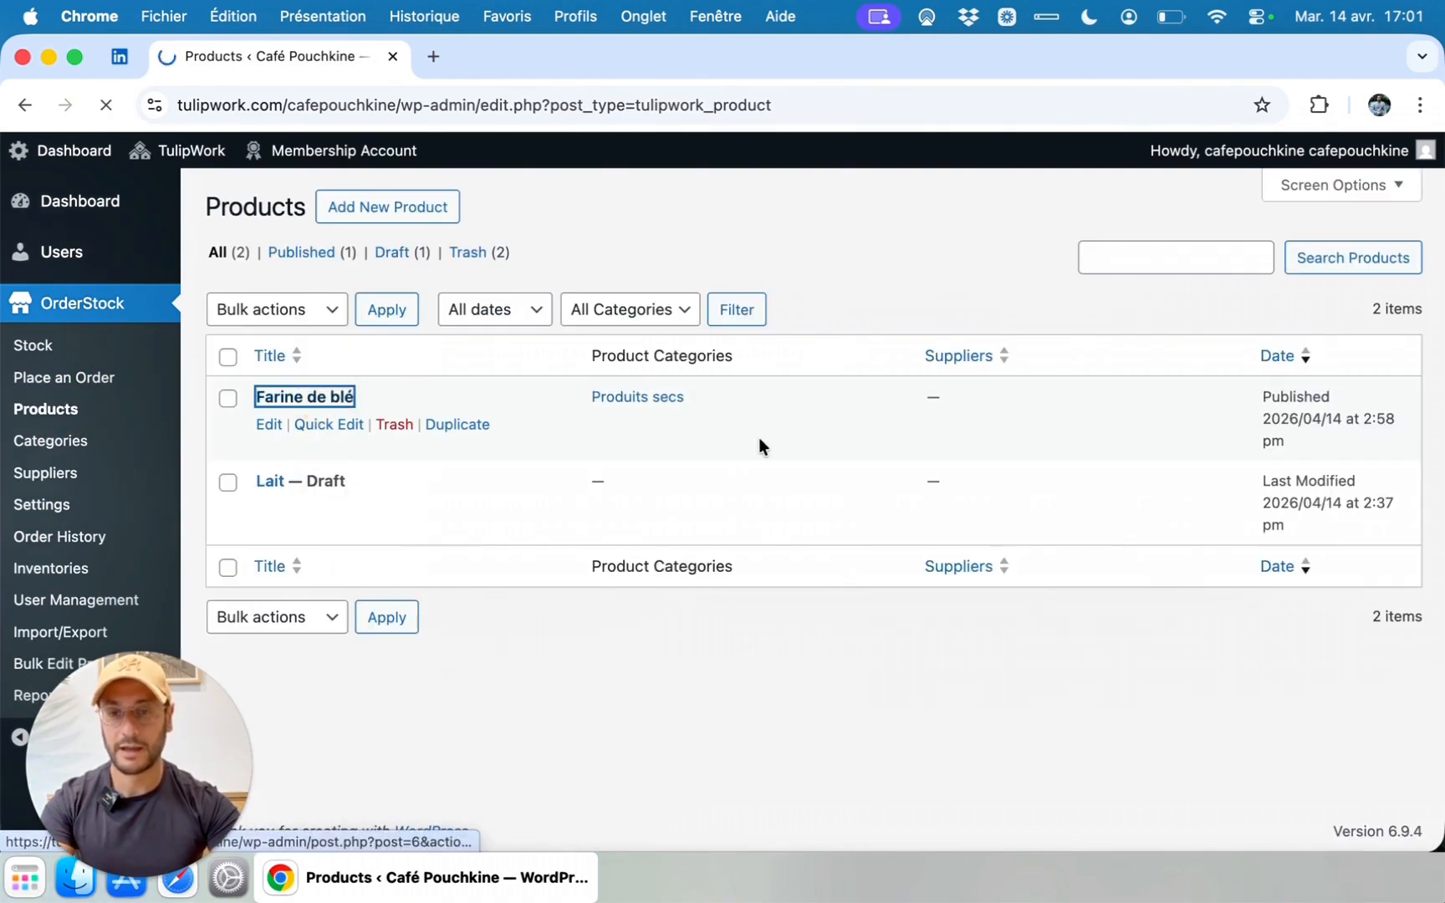
scroll(761, 445, down, 5)
click(1287, 542)
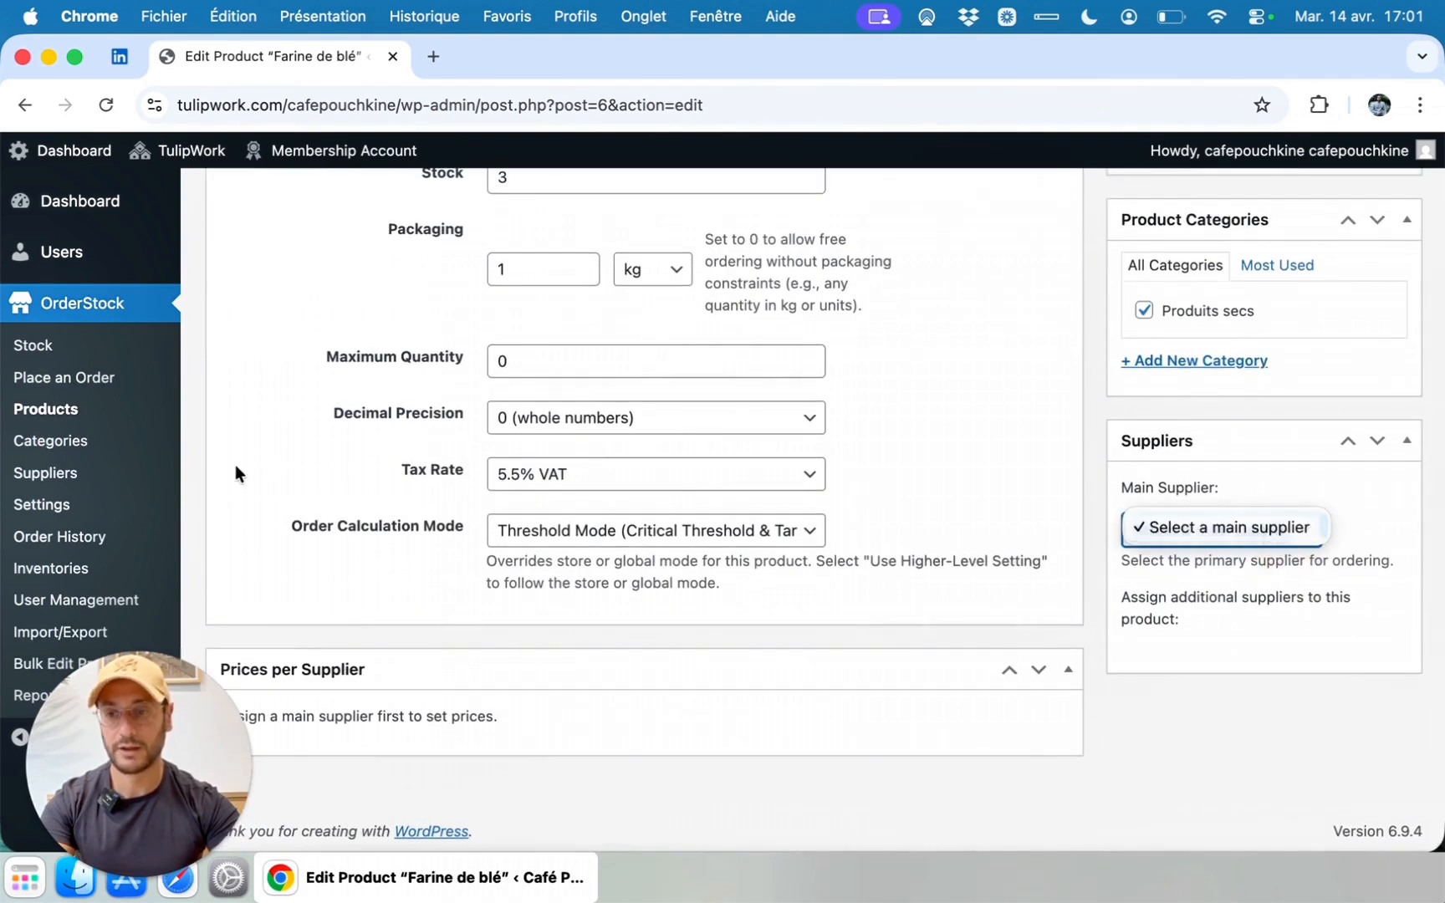
click(96, 473)
click(85, 475)
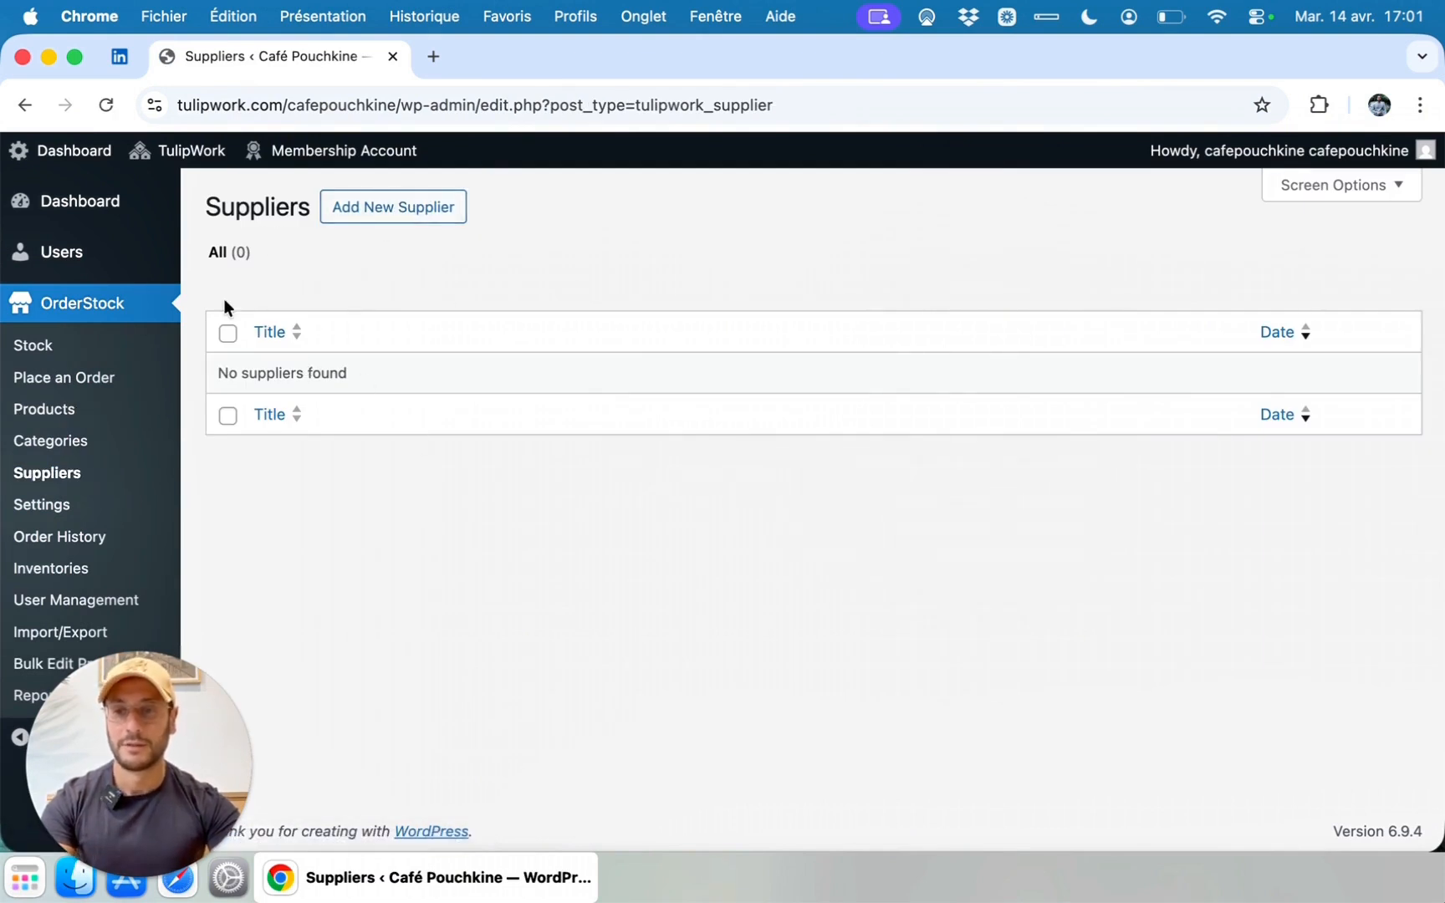
mouse_move(135, 841)
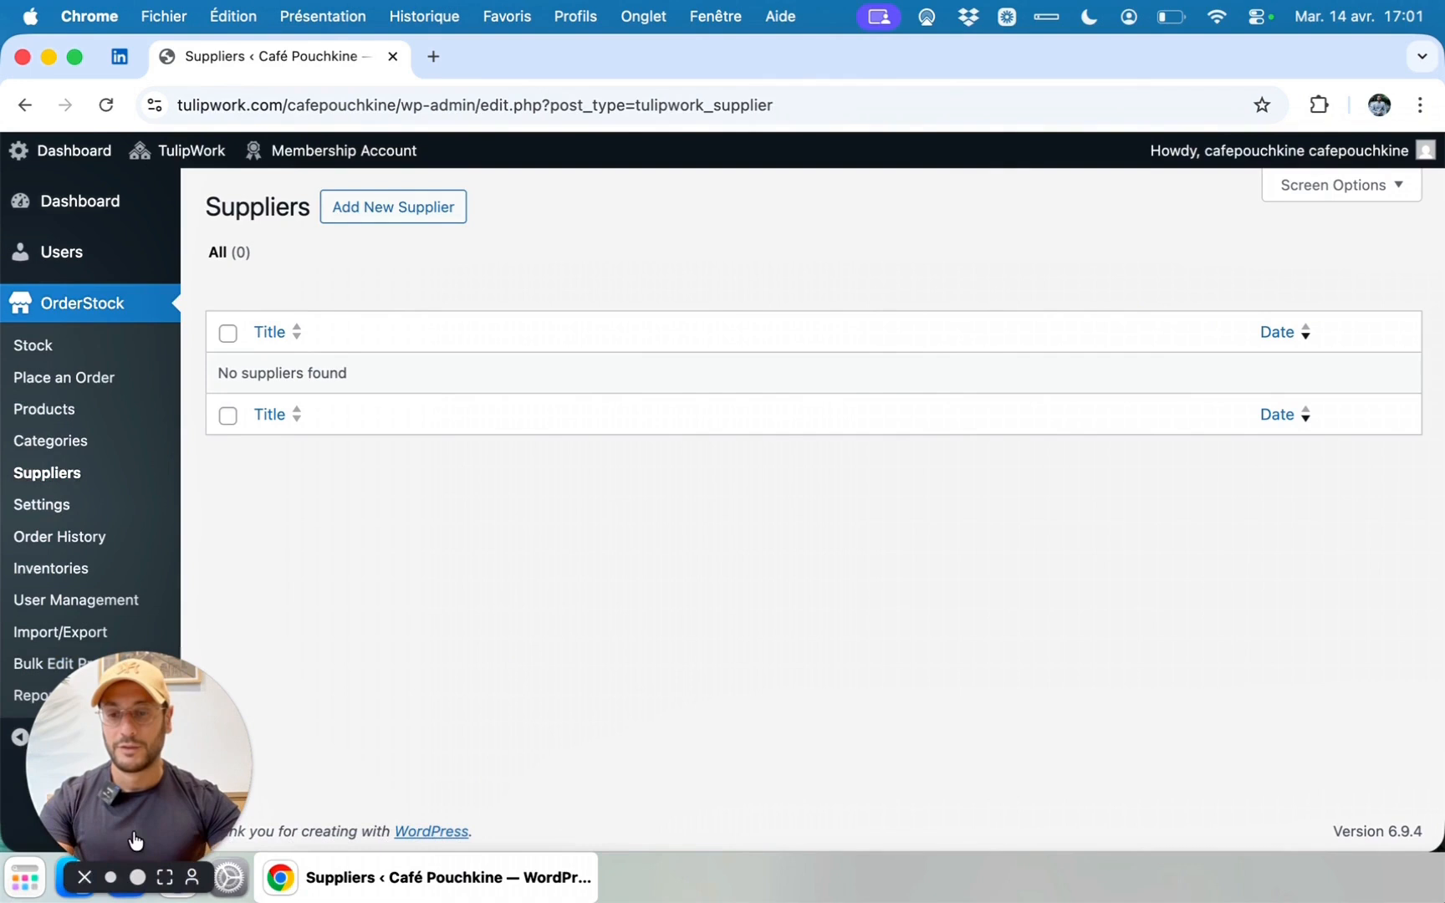
click(165, 878)
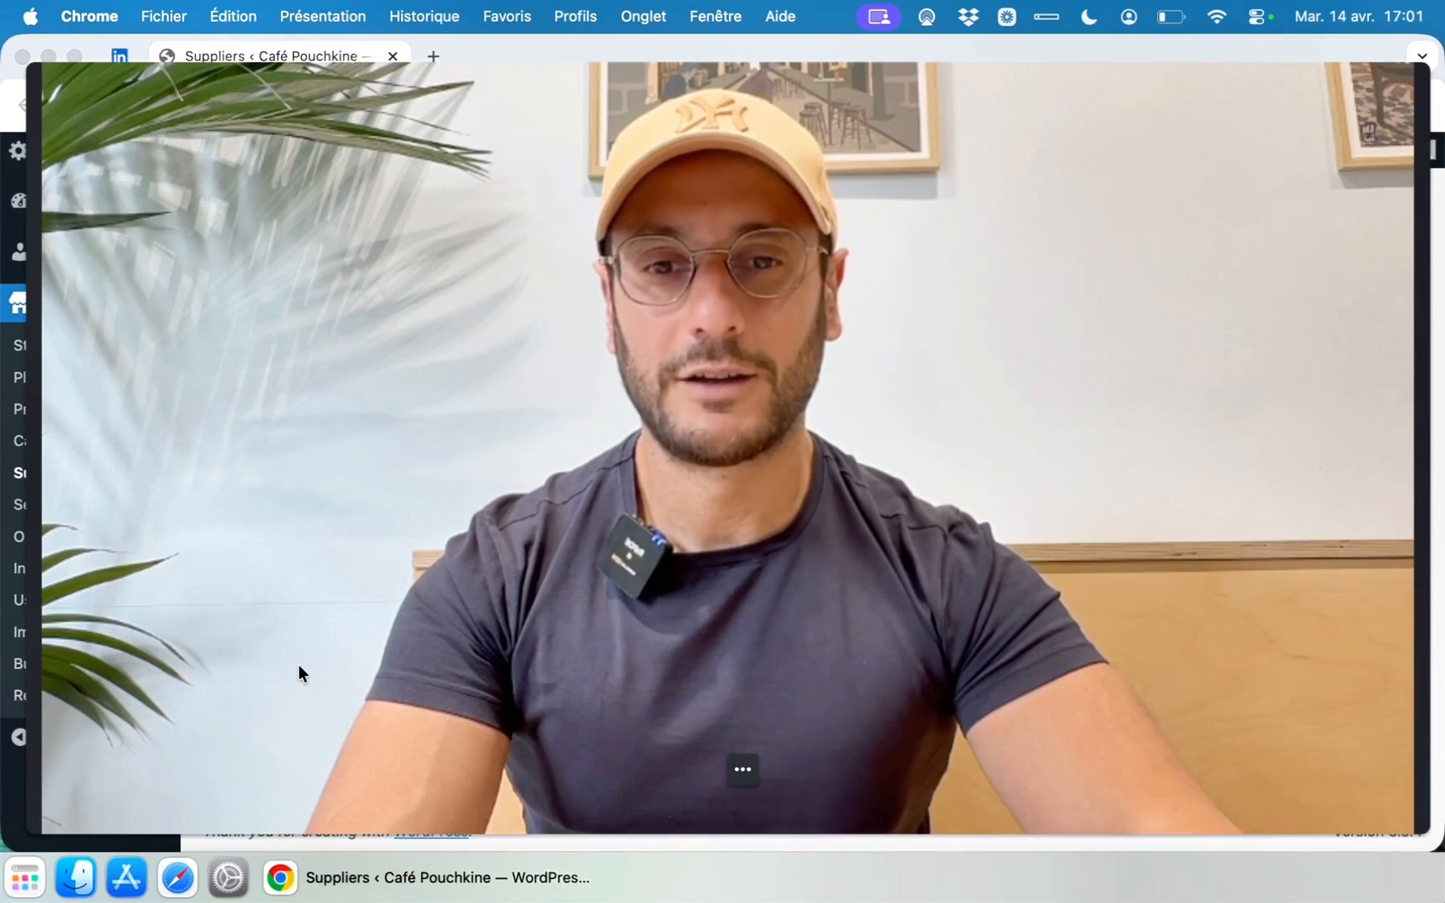